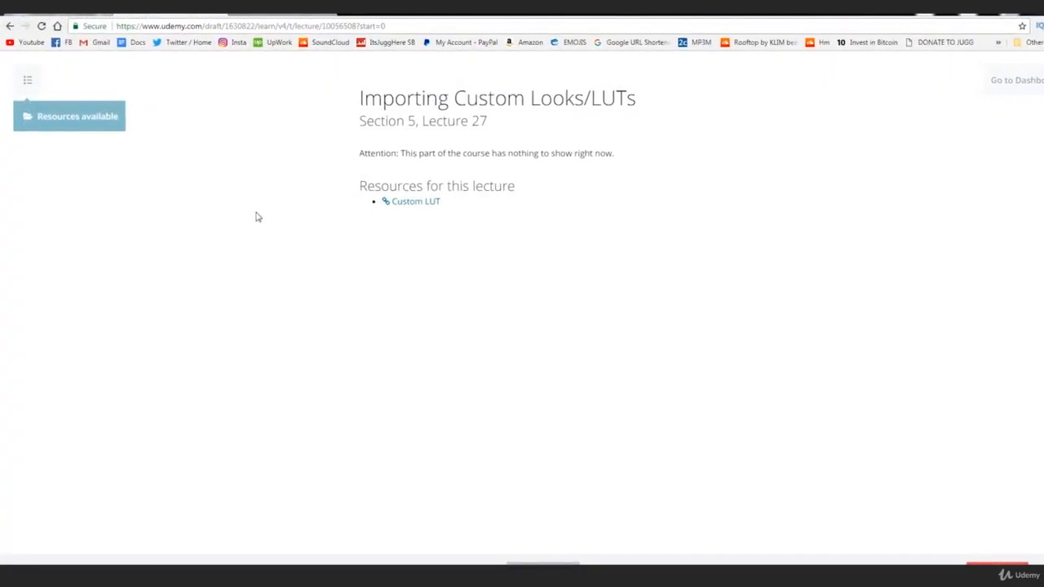
# Switch to Premiere Pro and set the nested clip's creative Look to None.
pyautogui.click(107, 121)
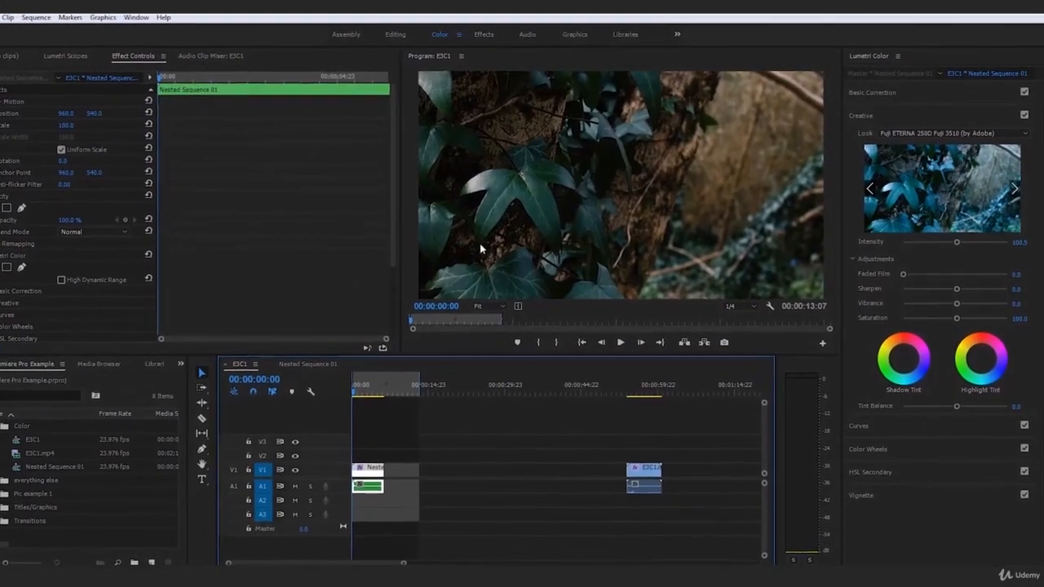
pyautogui.click(938, 134)
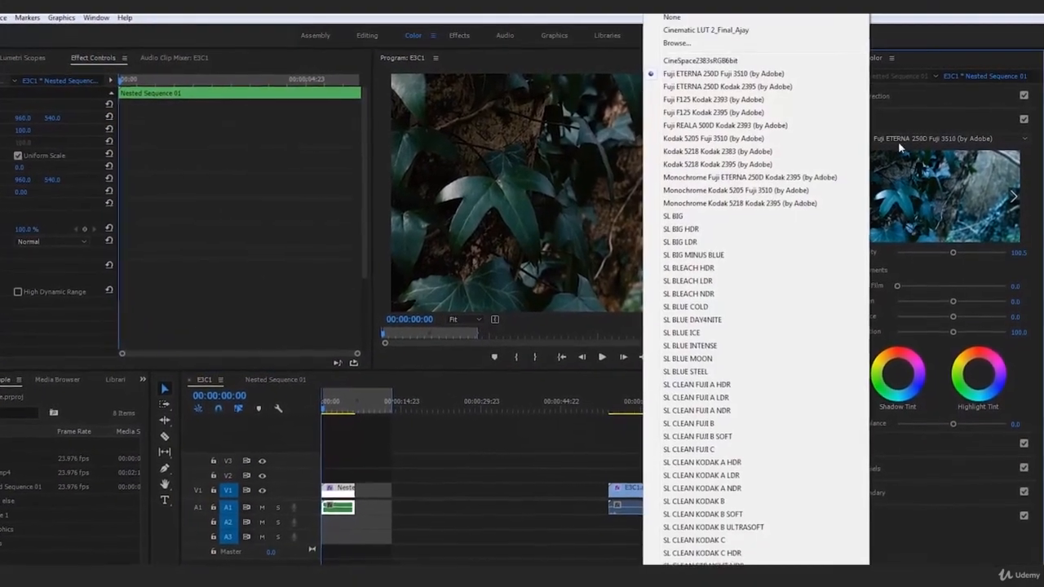
pyautogui.click(667, 17)
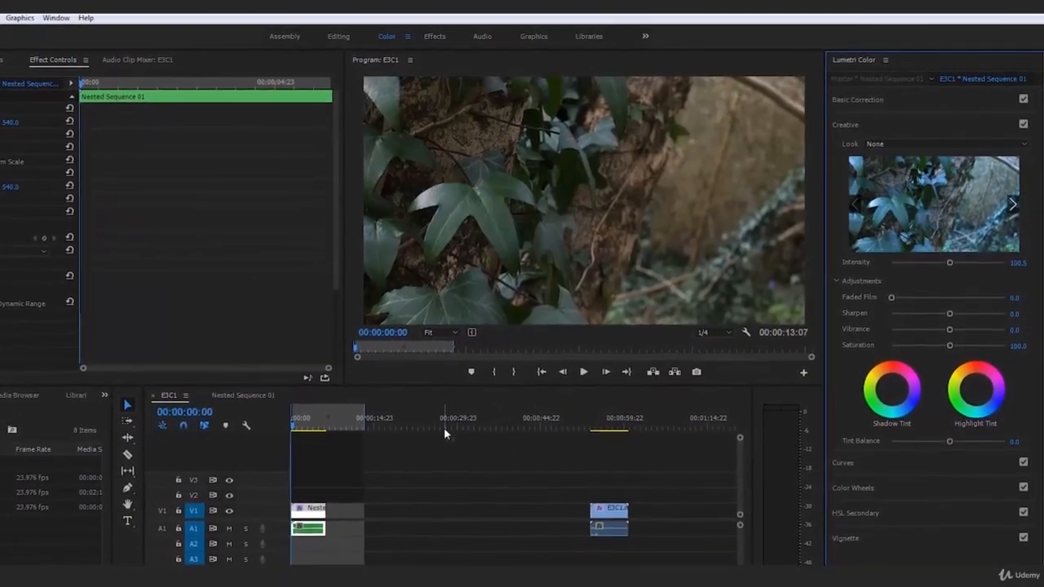
# Preview the clip without a look, move the playhead to 00:00:03:00 and keep the nested clip selected.
pyautogui.click(581, 378)
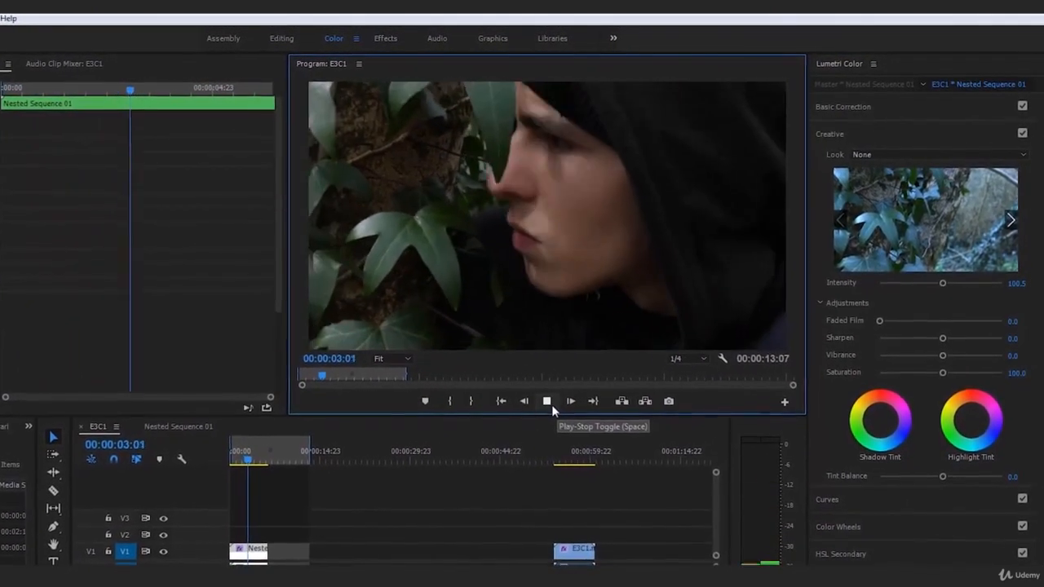
pyautogui.click(543, 406)
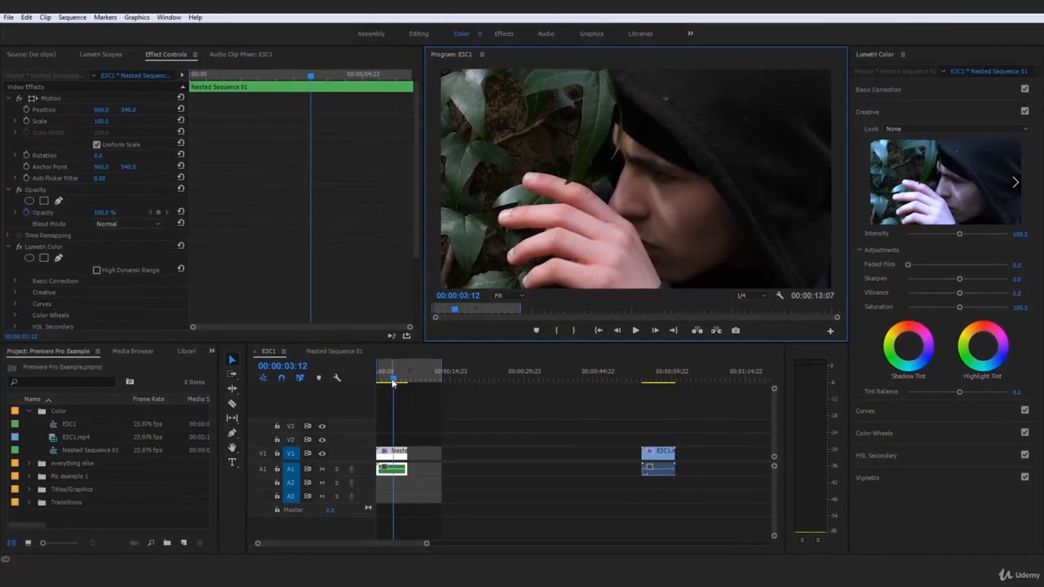
pyautogui.moveTo(395, 382); pyautogui.dragTo(393, 386)
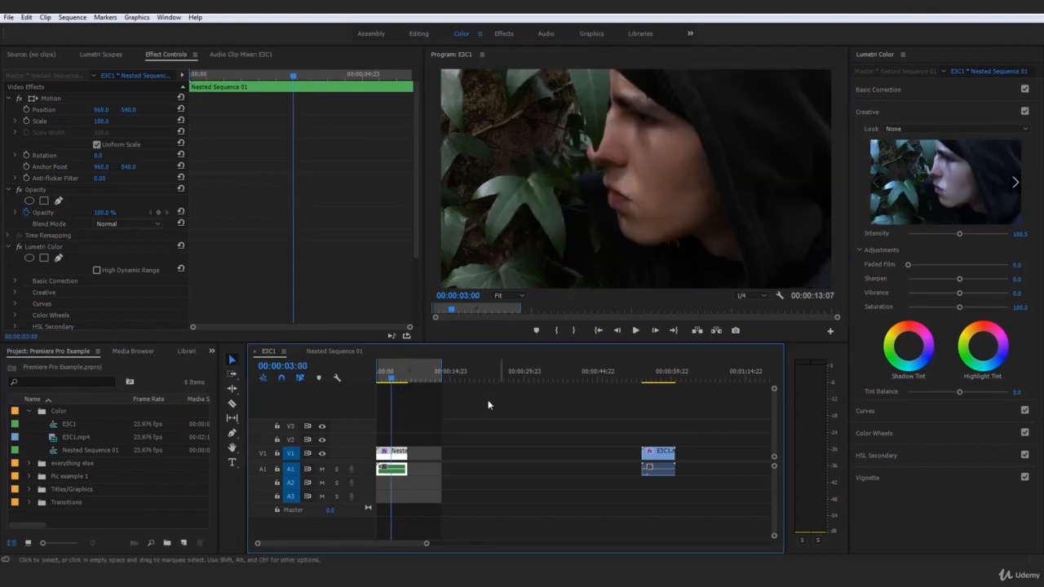
pyautogui.click(514, 411)
pyautogui.click(388, 460)
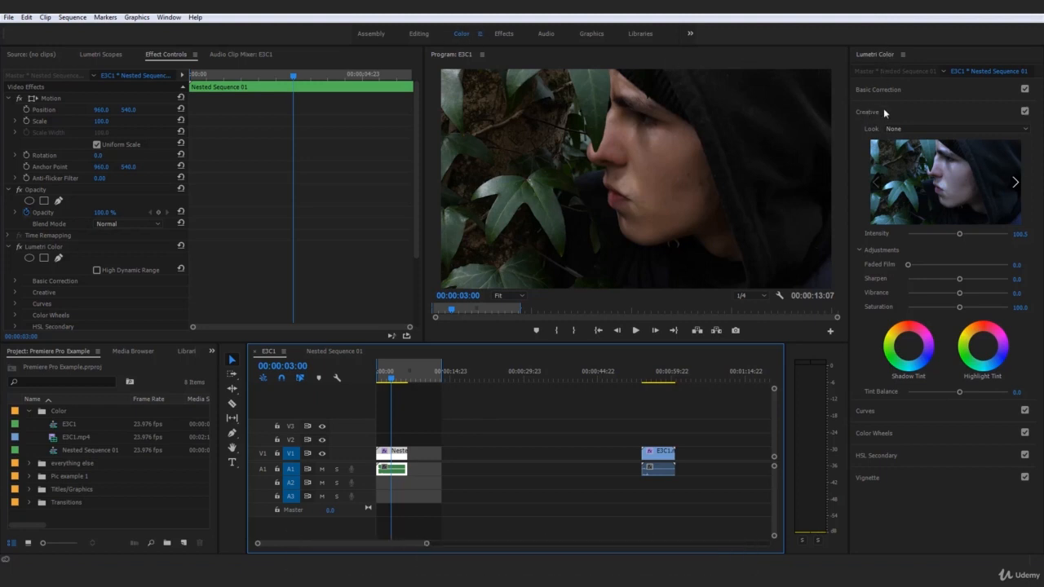
# Load the custom LUT file Cinematic LUT 2_Final_Ajay.cube from the EXAMPLE folder as the clip's creative look.
pyautogui.click(910, 131)
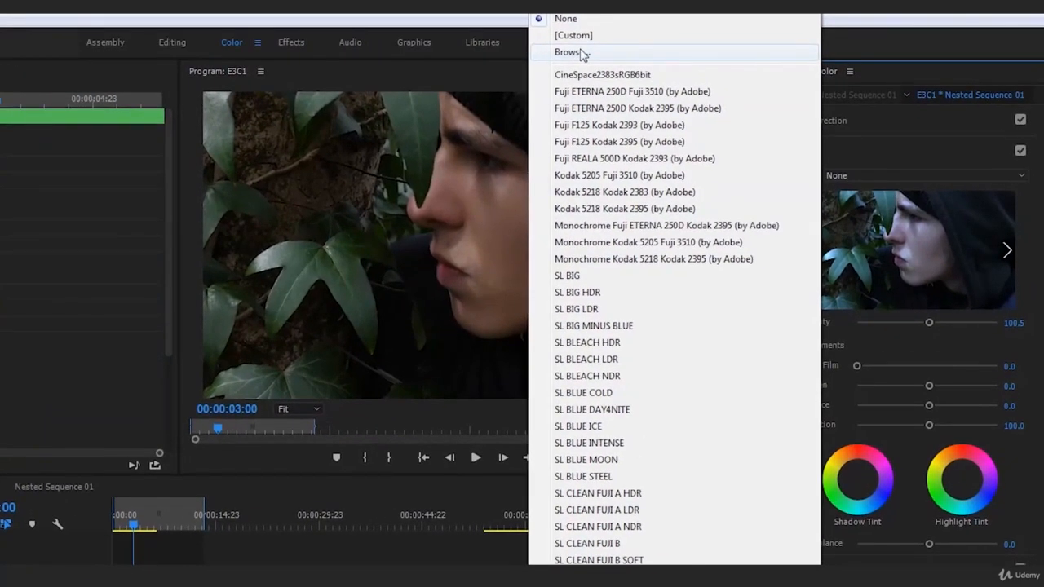
pyautogui.click(583, 53)
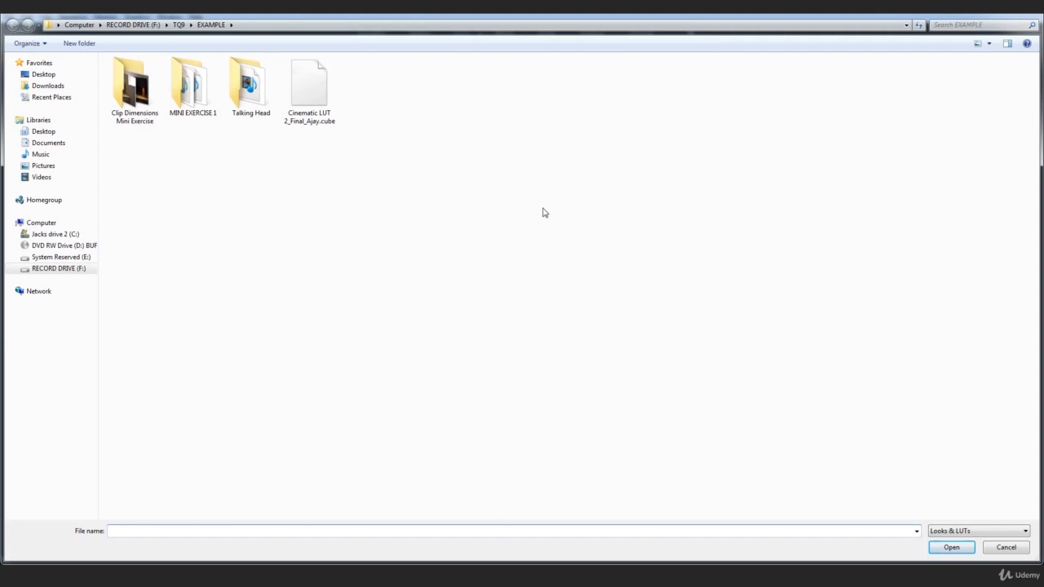
pyautogui.click(309, 112)
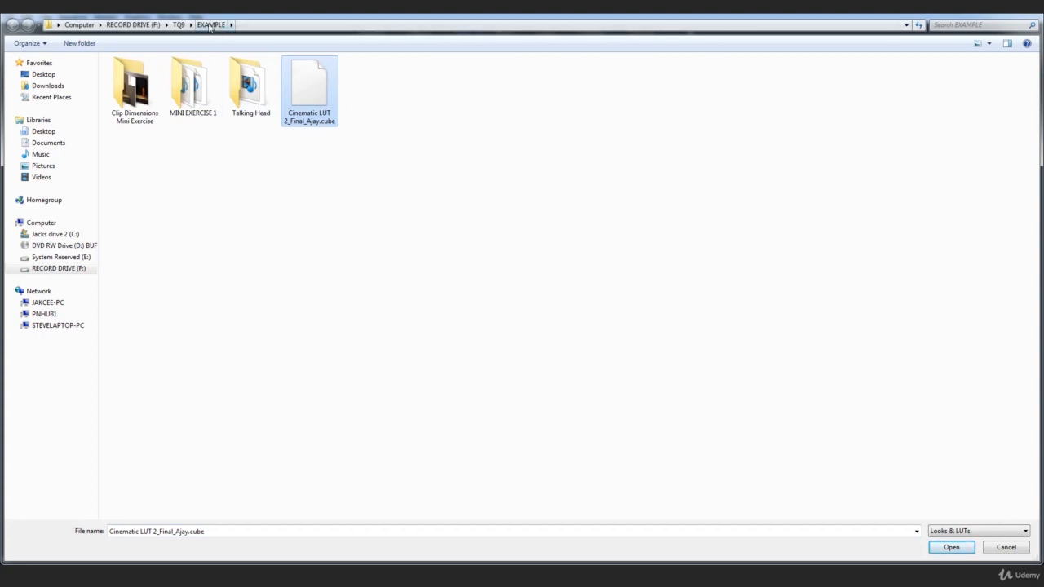
pyautogui.click(367, 142)
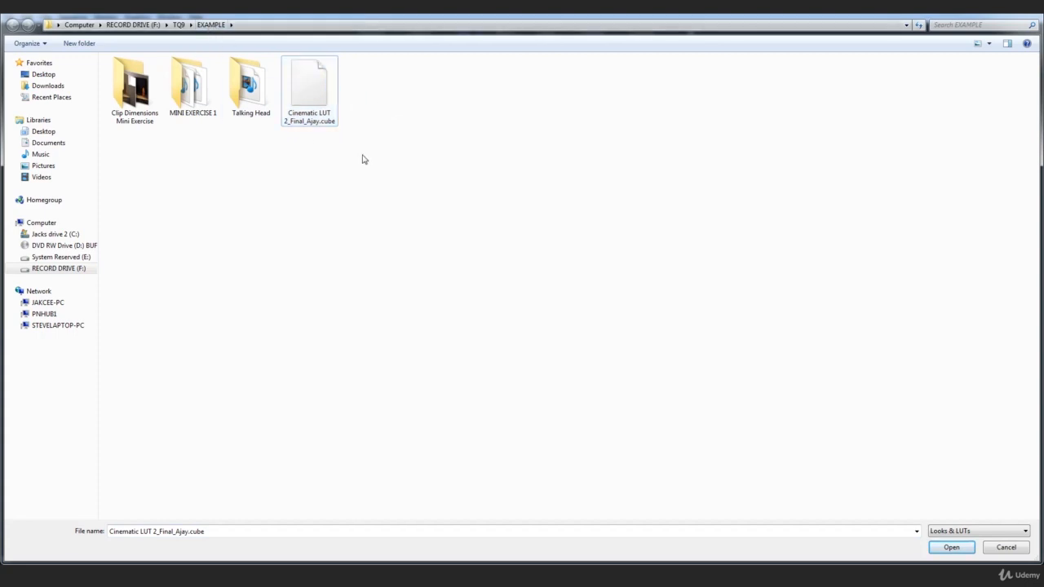
pyautogui.click(307, 101)
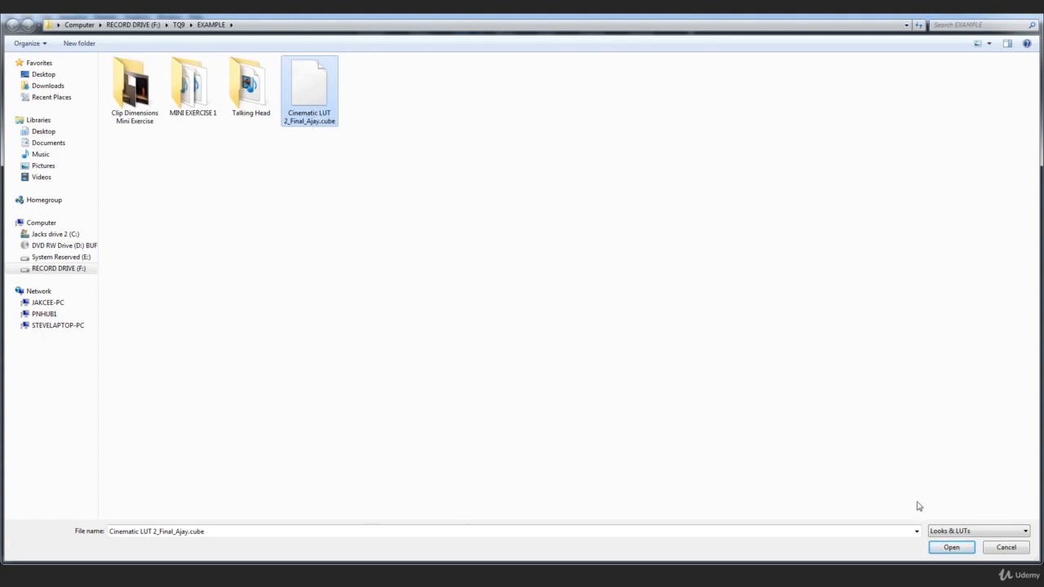
pyautogui.click(948, 550)
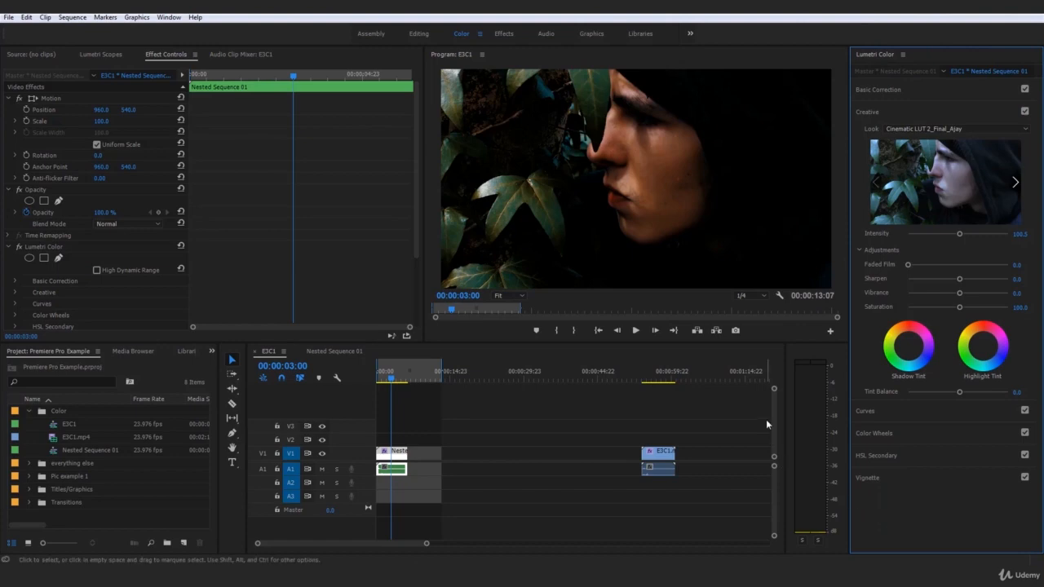
# Play the clip from the beginning to review the custom LUT, and return the playhead to the start.
pyautogui.moveTo(396, 371); pyautogui.dragTo(367, 382)
pyautogui.press('space')
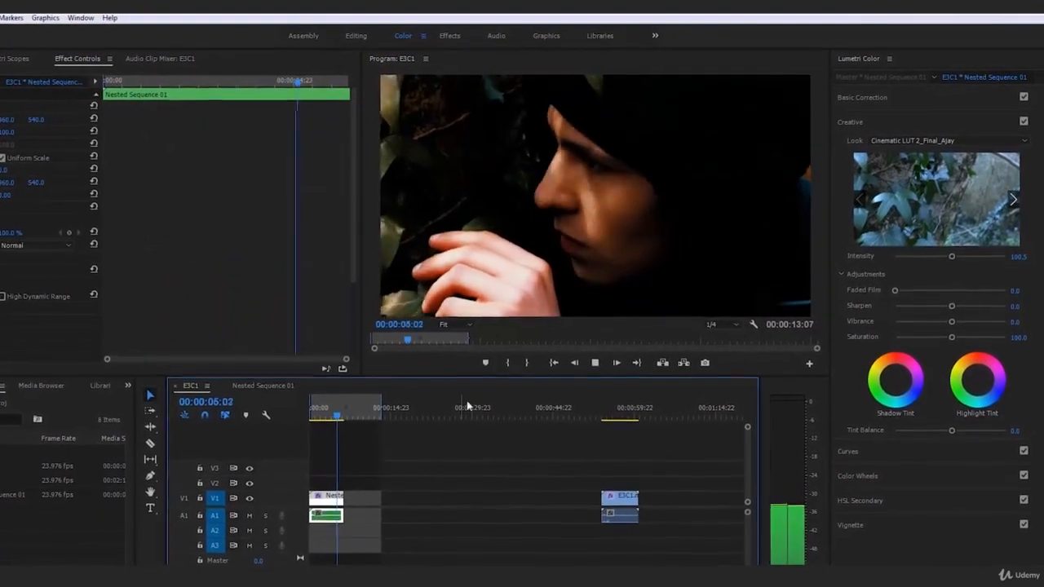
pyautogui.moveTo(326, 417); pyautogui.dragTo(311, 418)
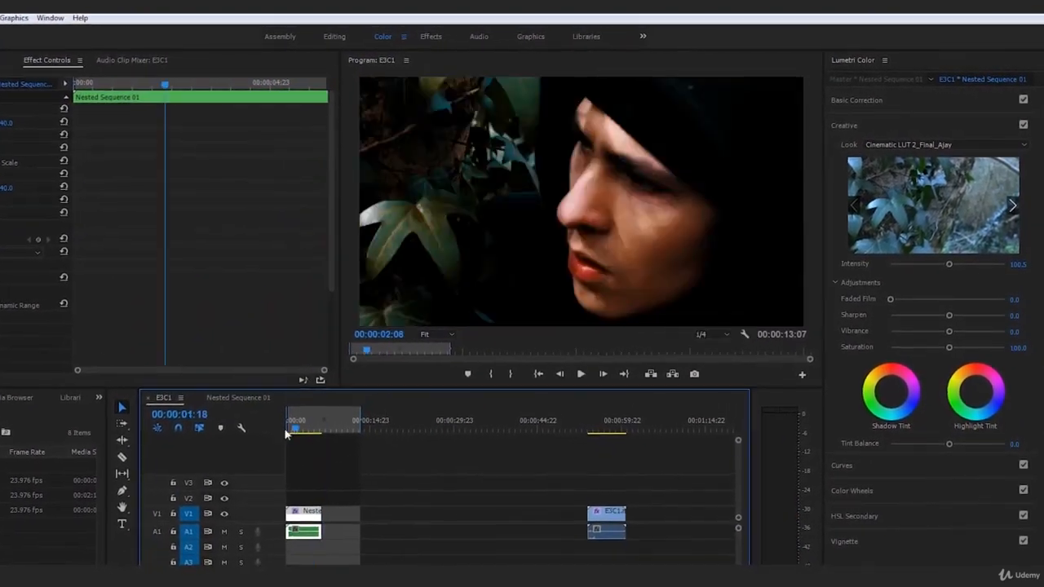
pyautogui.click(286, 434)
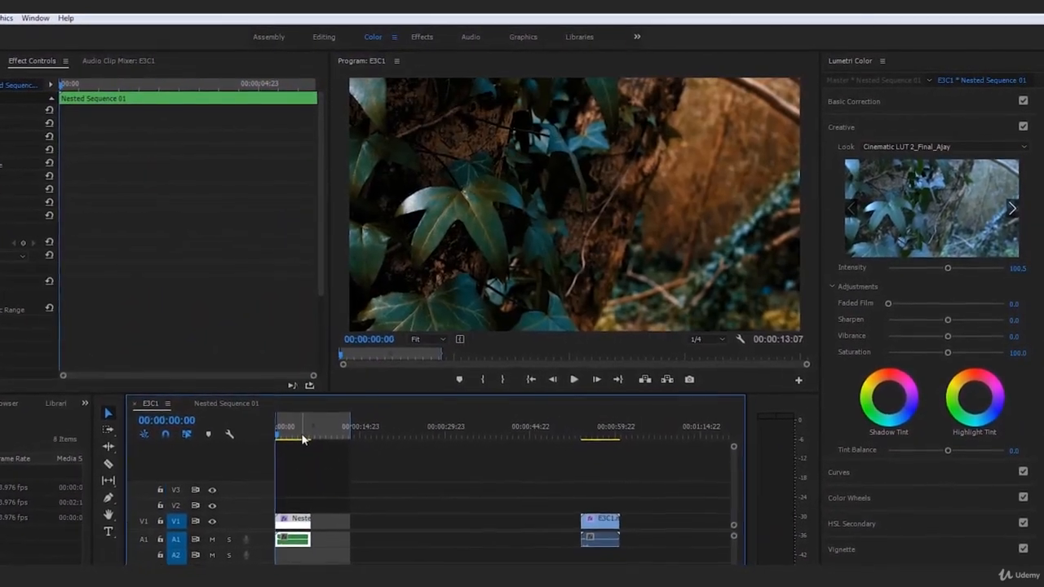
pyautogui.press('space')
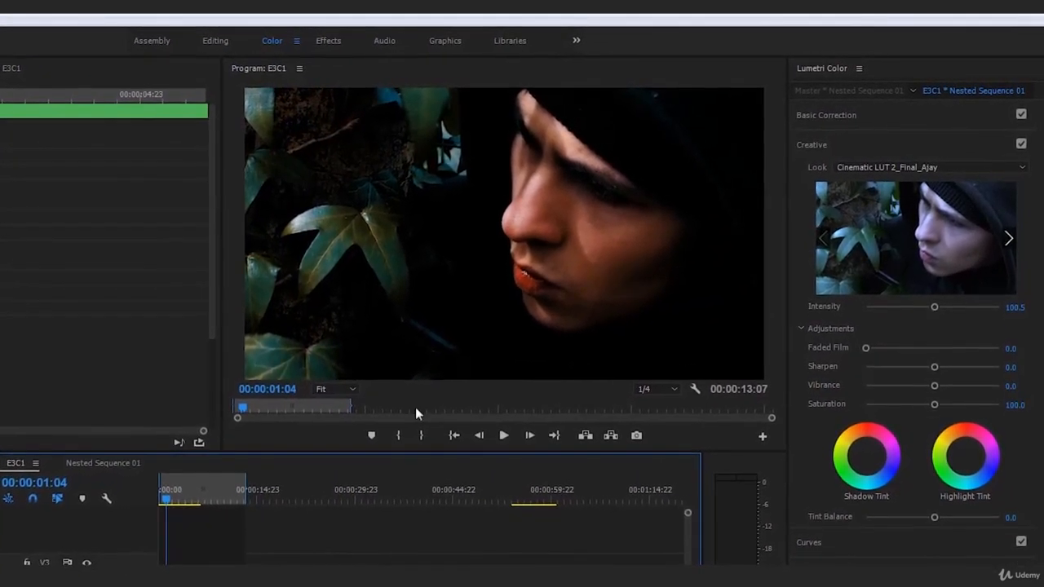
pyautogui.click(171, 493)
pyautogui.moveTo(147, 506); pyautogui.dragTo(142, 509)
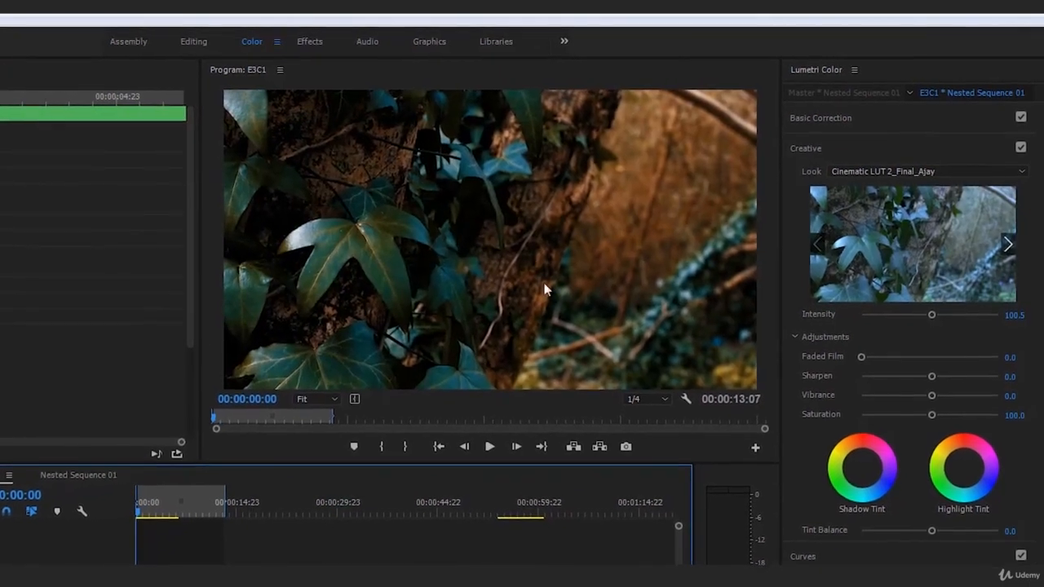
pyautogui.moveTo(258, 581); pyautogui.dragTo(452, 580)
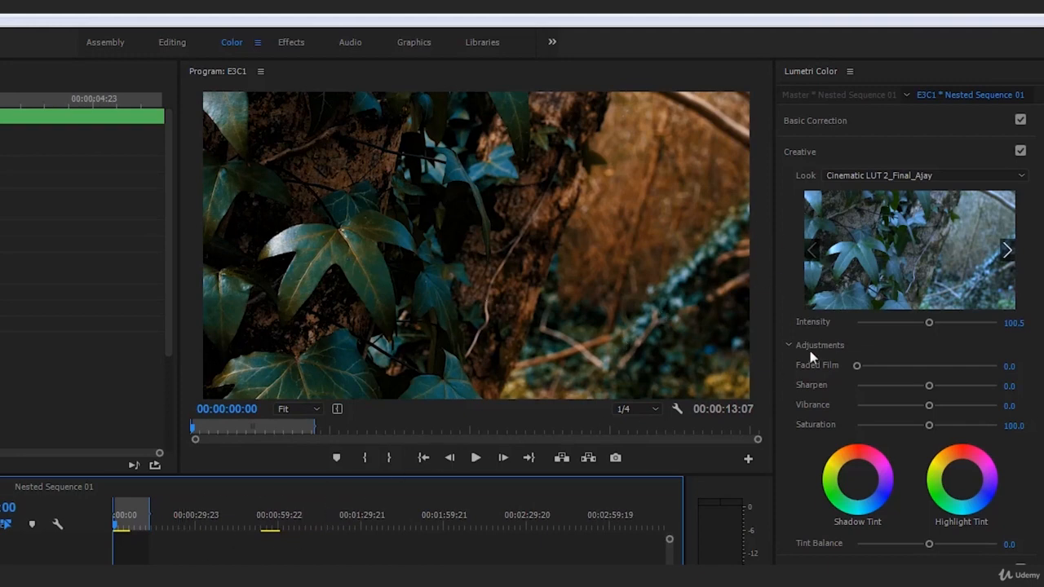
# Lower the custom look's intensity to 50.8 and play the clip to check the effect.
pyautogui.click(810, 326)
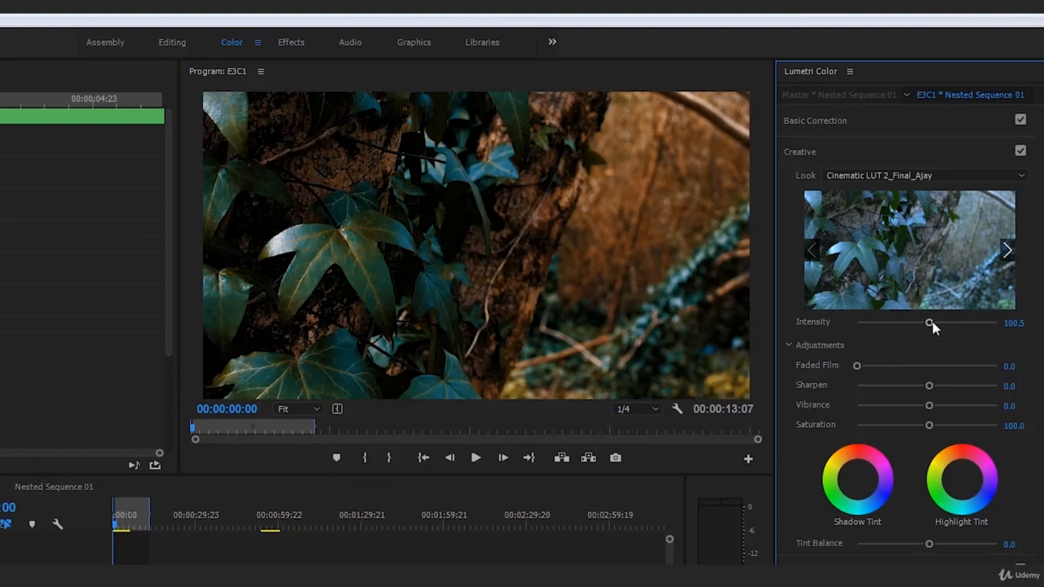
pyautogui.moveTo(907, 329); pyautogui.dragTo(893, 335)
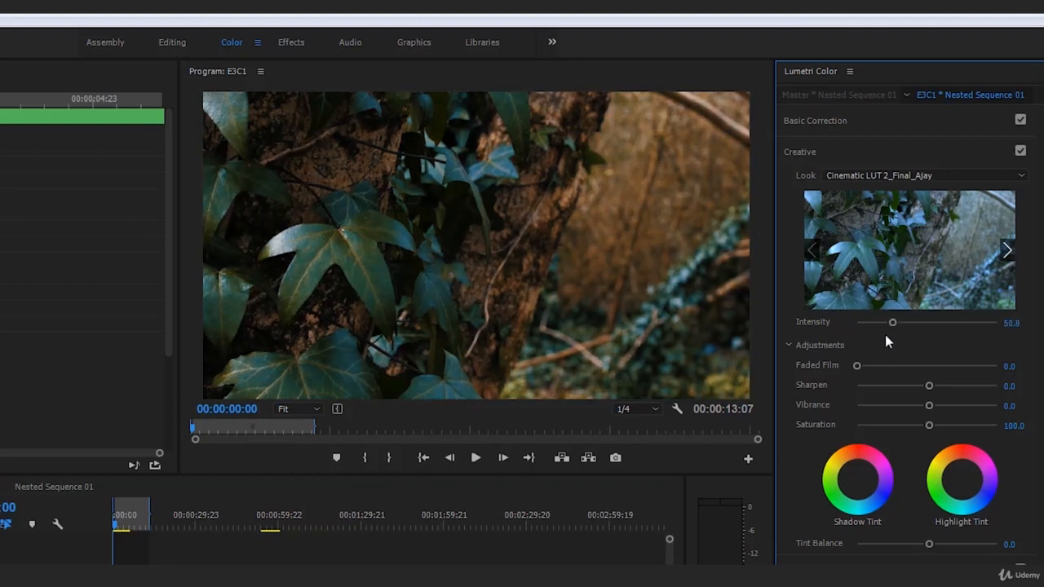
pyautogui.click(557, 546)
pyautogui.press('space')
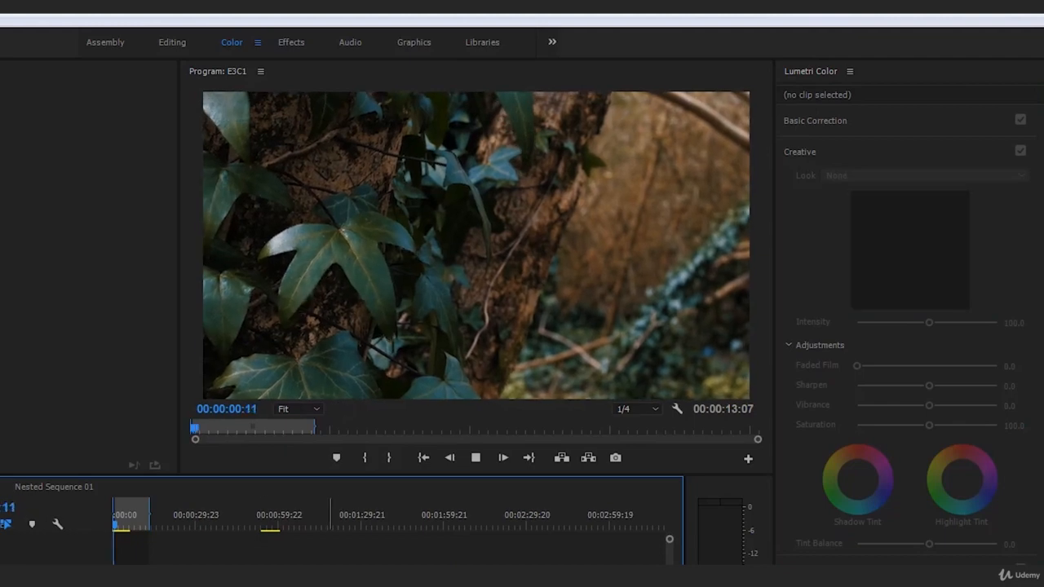
pyautogui.press('space')
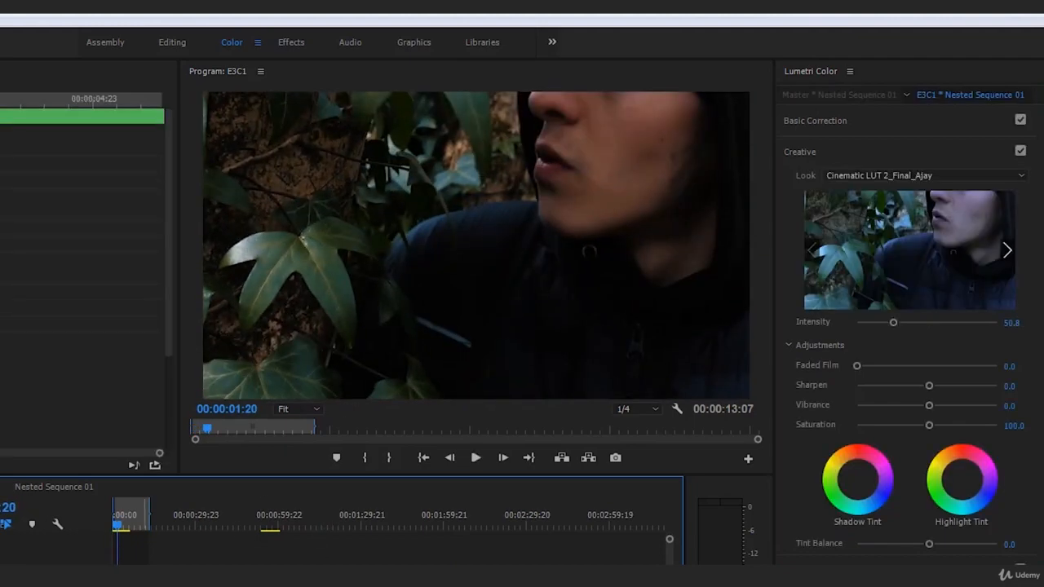
pyautogui.press('space')
pyautogui.press('space')
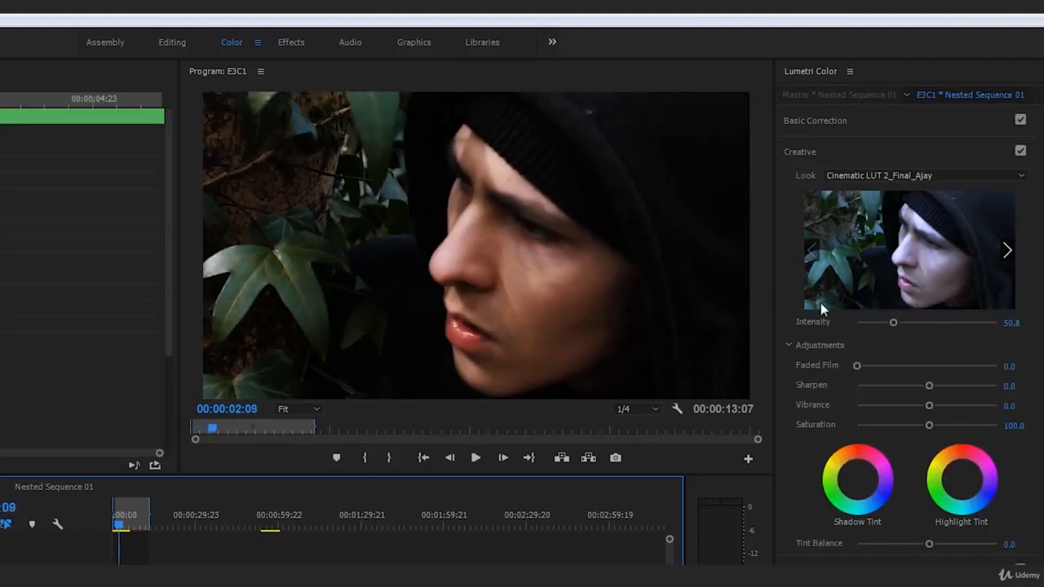
# Try stronger look intensities of 64.9 and 77.8, playing part of the clip after each change.
pyautogui.moveTo(900, 324); pyautogui.dragTo(897, 323)
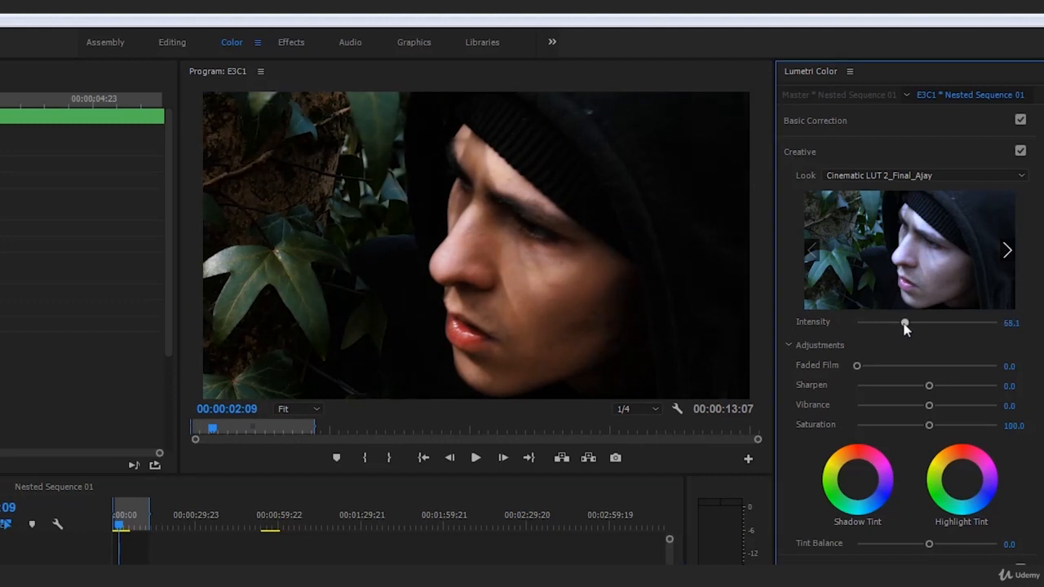
pyautogui.press('space')
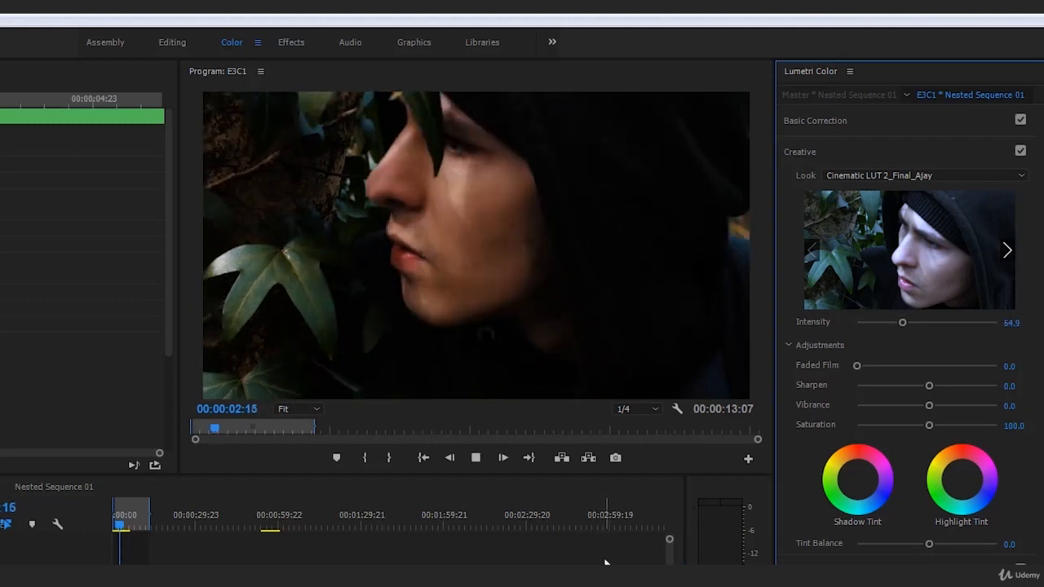
pyautogui.press('space')
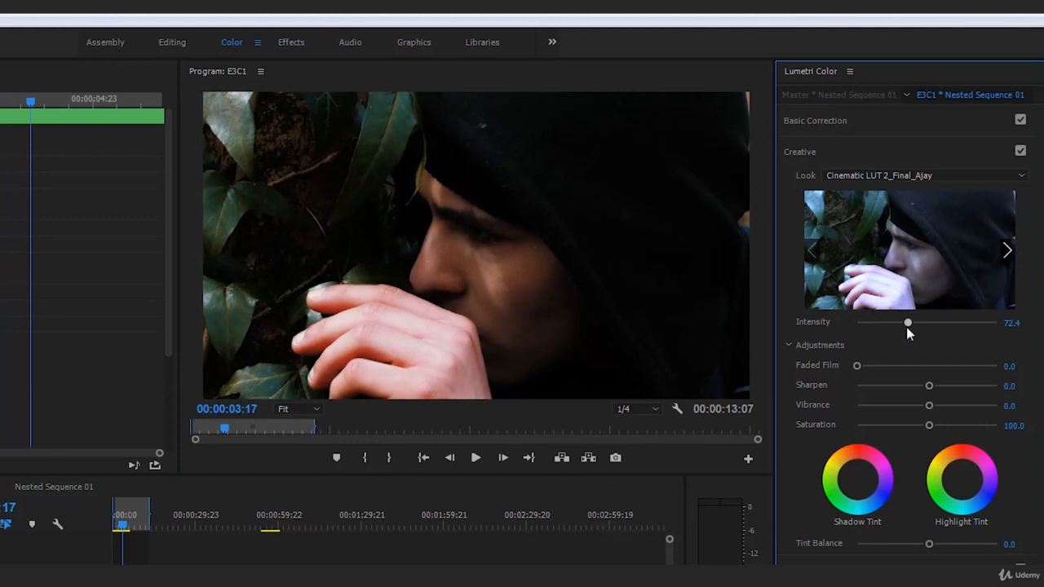
pyautogui.press('space')
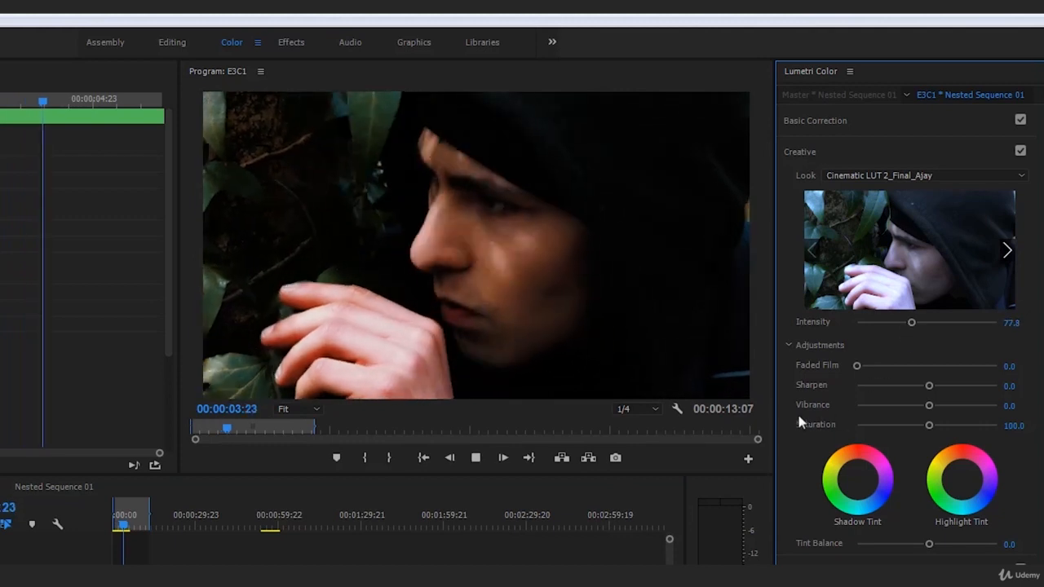
pyautogui.press('space')
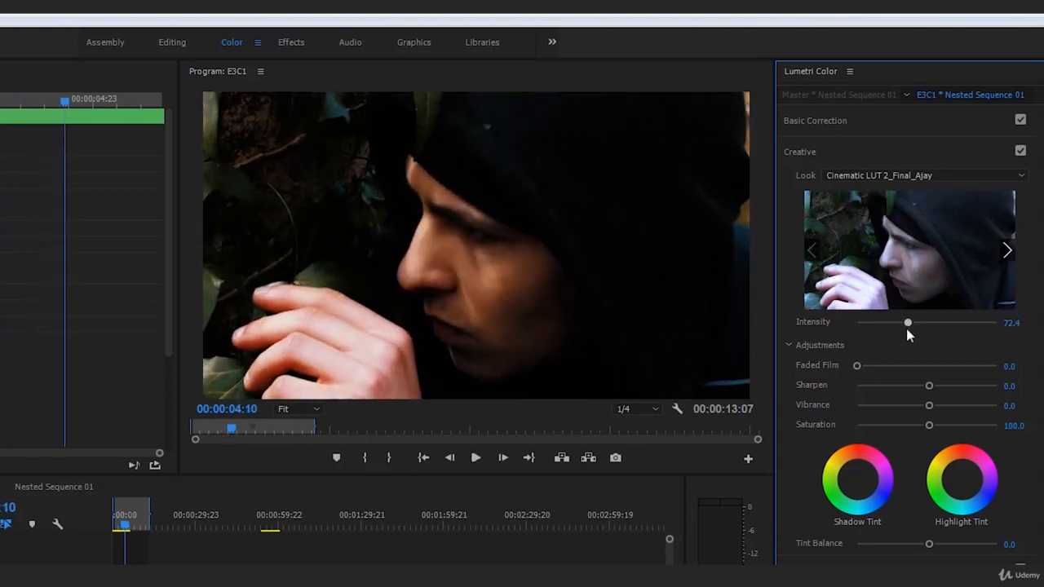
# Set the custom look's intensity to 70 and play the clip from the start.
pyautogui.moveTo(907, 329); pyautogui.dragTo(906, 330)
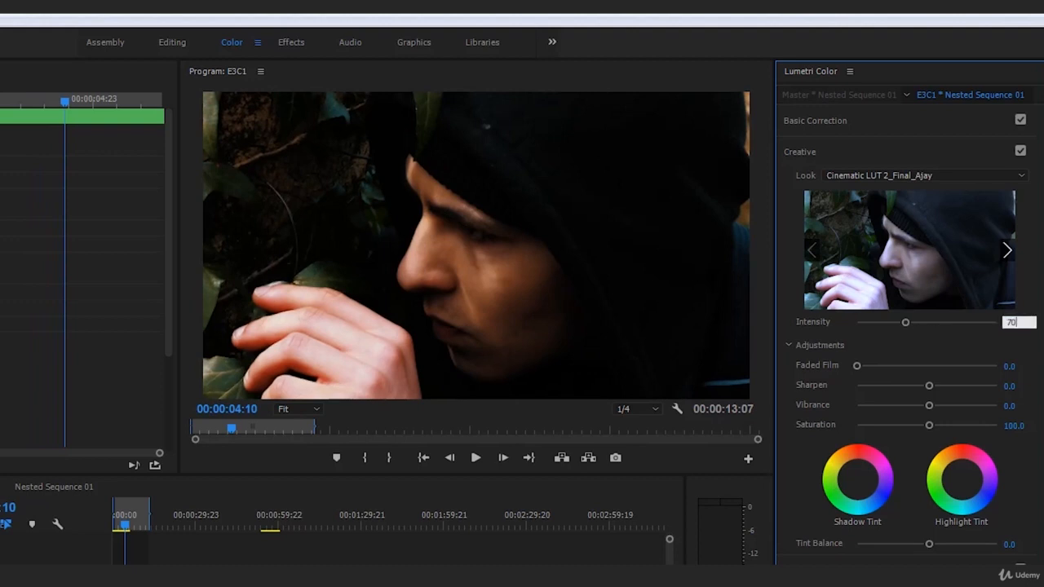
pyautogui.moveTo(121, 527); pyautogui.dragTo(111, 526)
pyautogui.press('space')
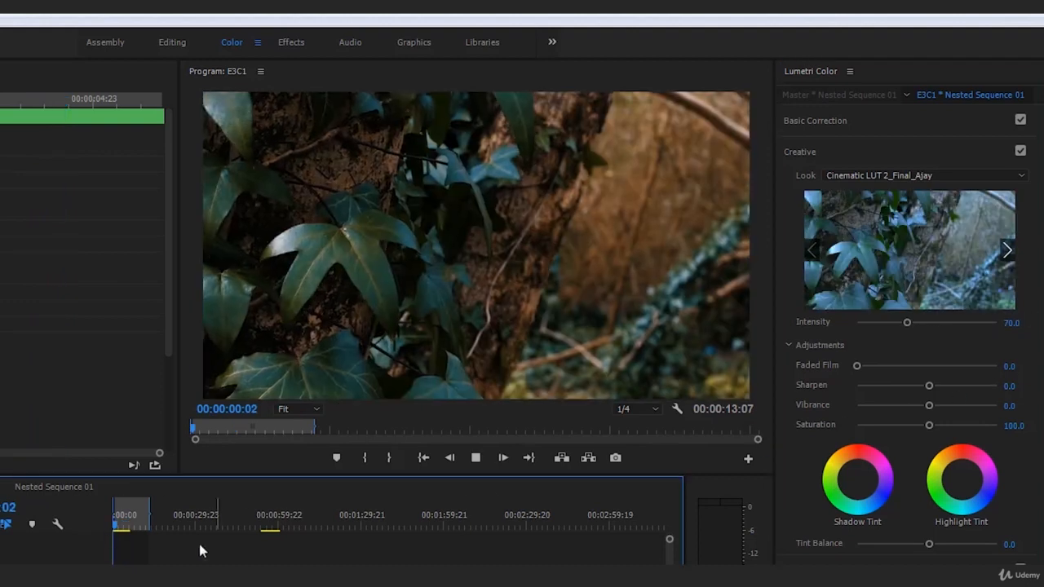
pyautogui.click(376, 563)
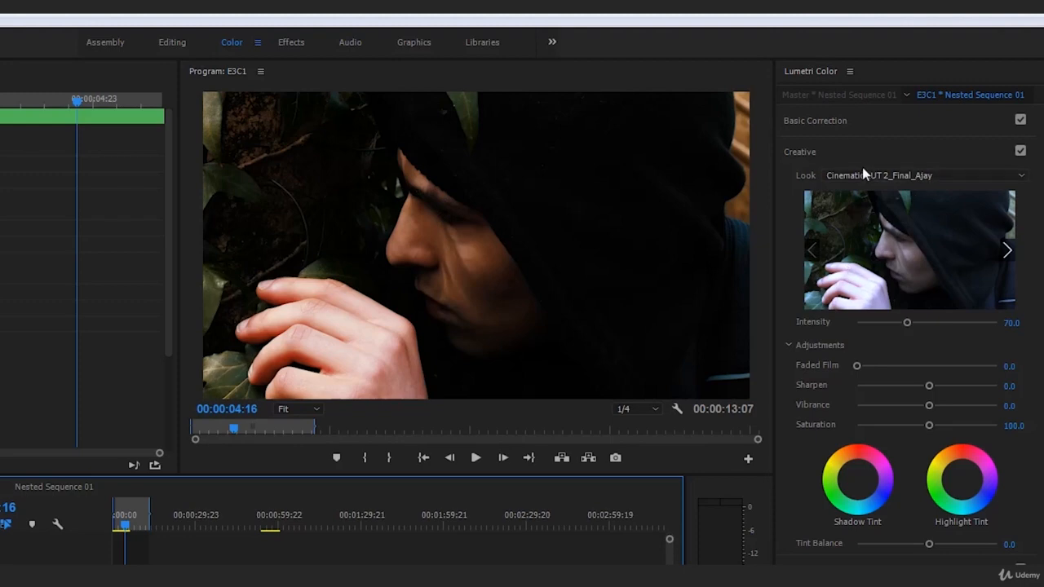
# Replay the graded clip from the start and move the playhead to 00:00:03:21.
pyautogui.click(124, 529)
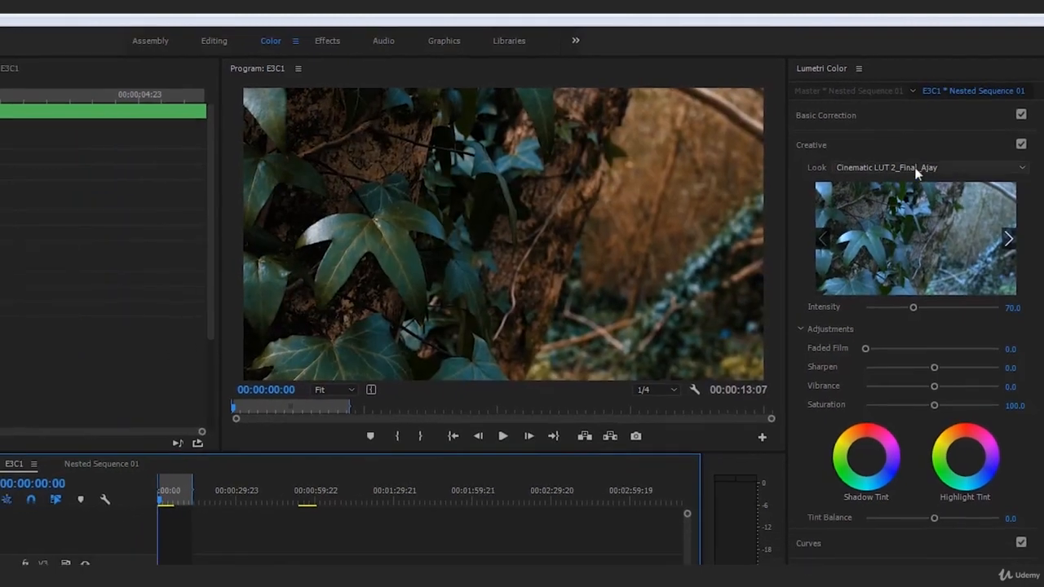
pyautogui.press('space')
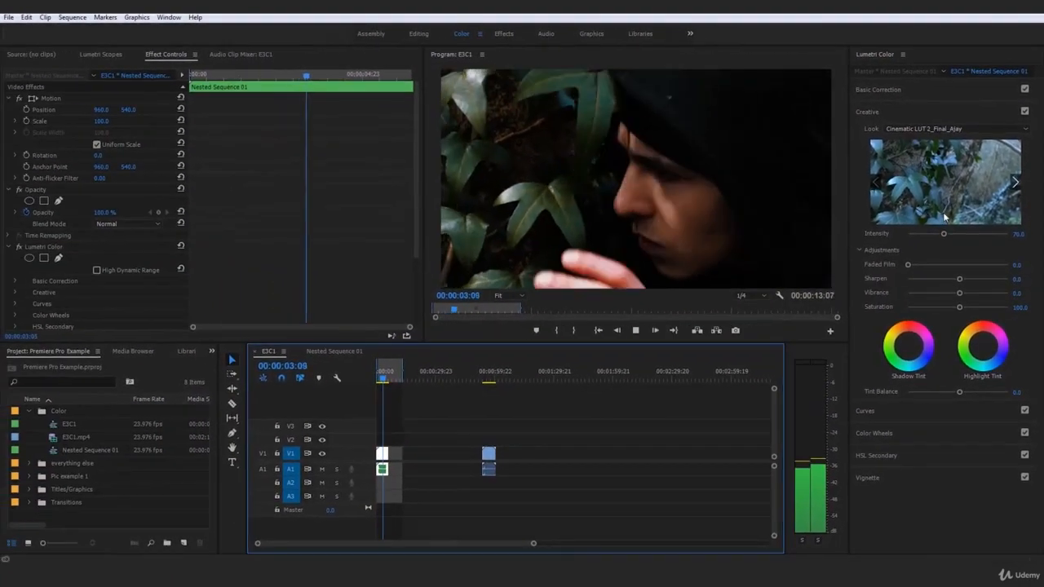
pyautogui.click(383, 378)
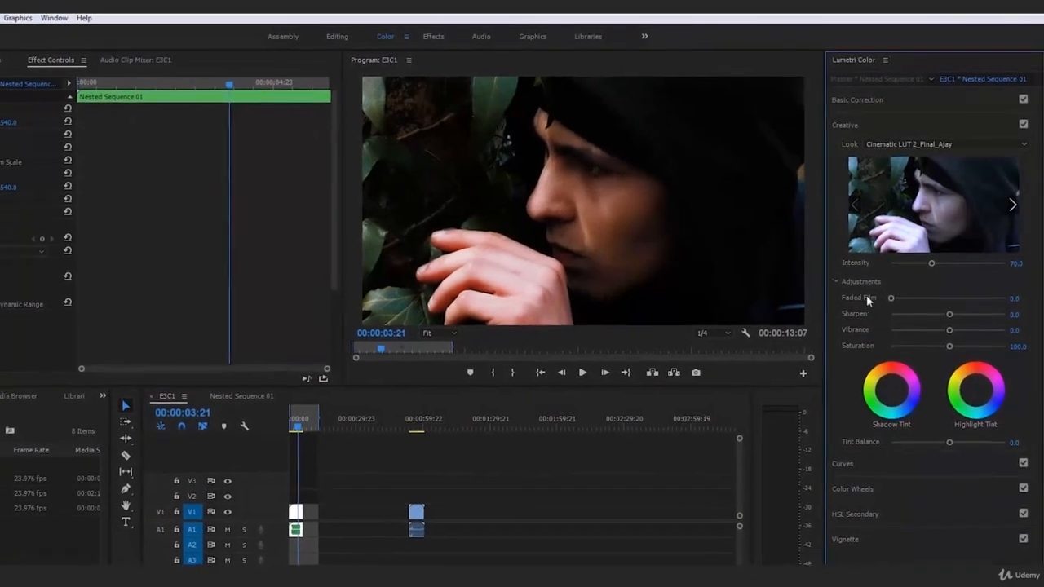
# Set Faded Film to 15 in the creative adjustments and play the clip from the start.
pyautogui.moveTo(892, 300); pyautogui.dragTo(903, 299)
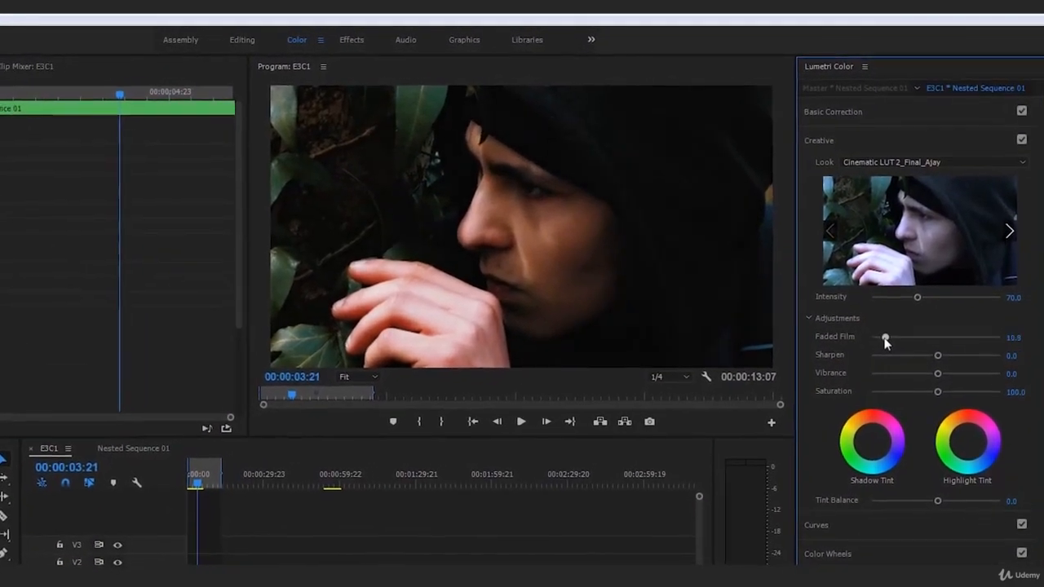
pyautogui.moveTo(885, 338); pyautogui.dragTo(874, 398)
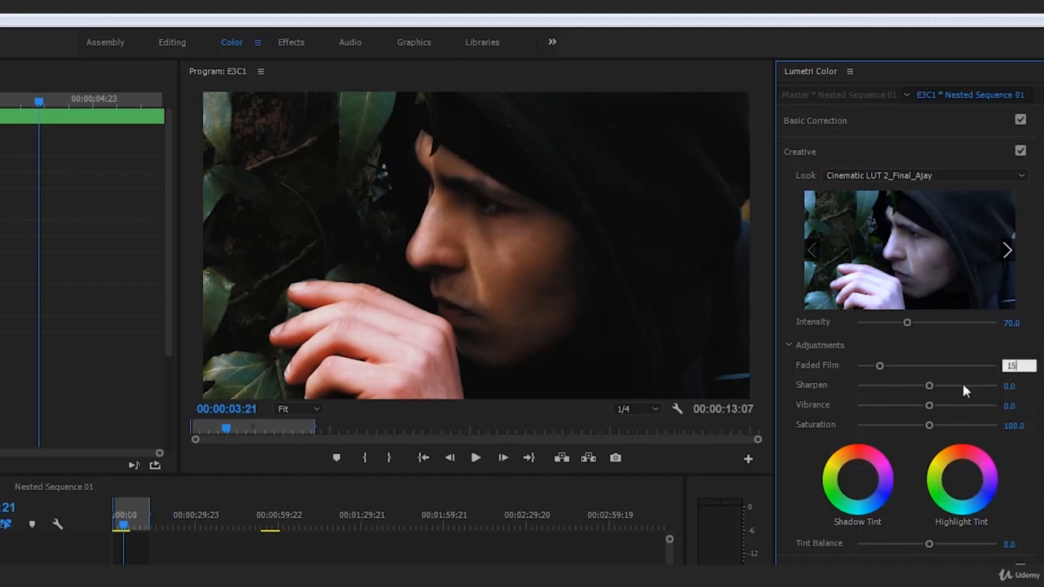
pyautogui.press('Return')
pyautogui.moveTo(124, 526); pyautogui.dragTo(80, 531)
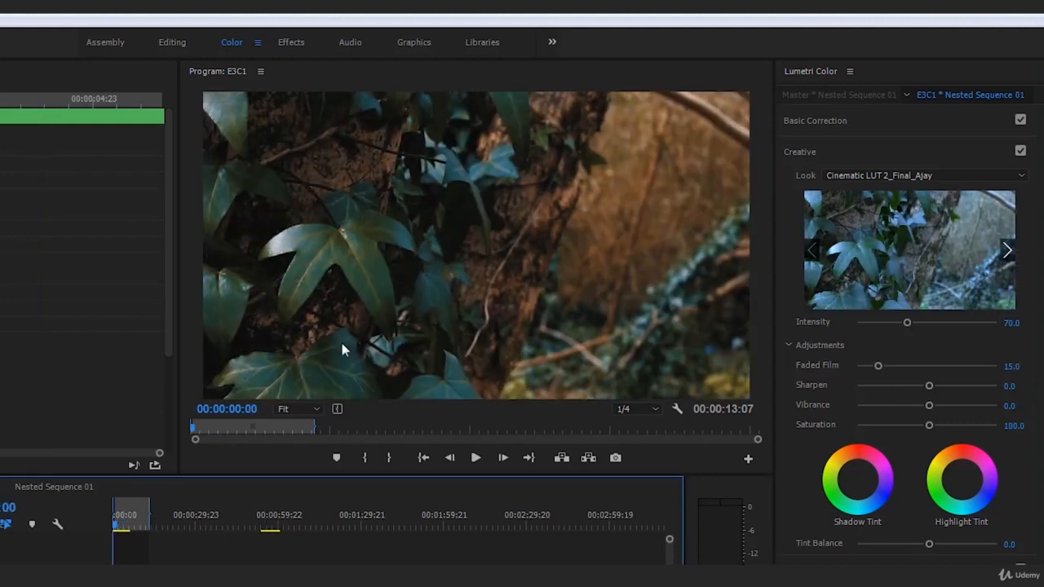
pyautogui.press('space')
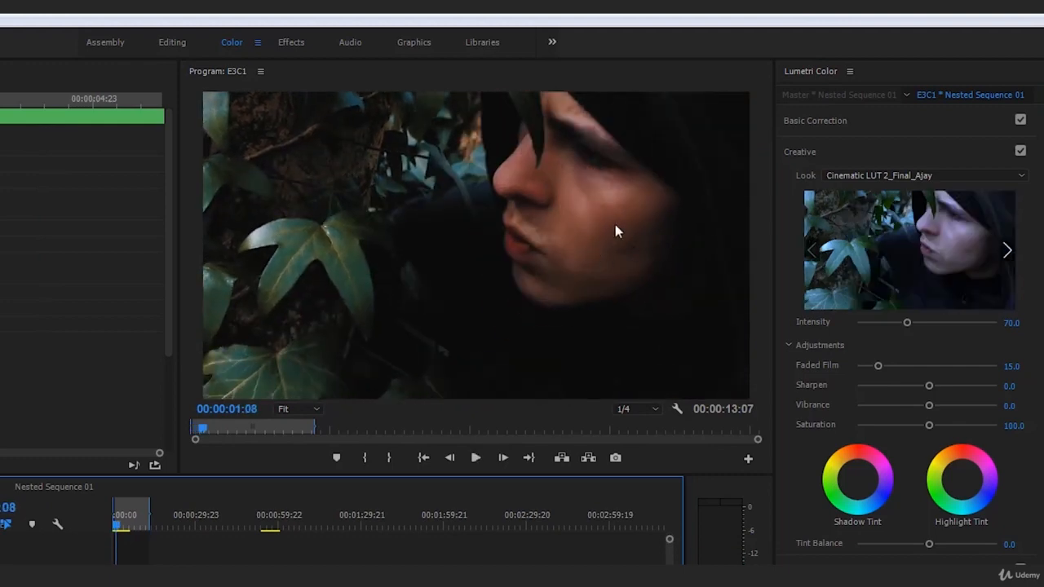
# Compare the frame with Faded Film reset to 0 and restored by undo, and play the clip from the start.
pyautogui.doubleClick(879, 367)
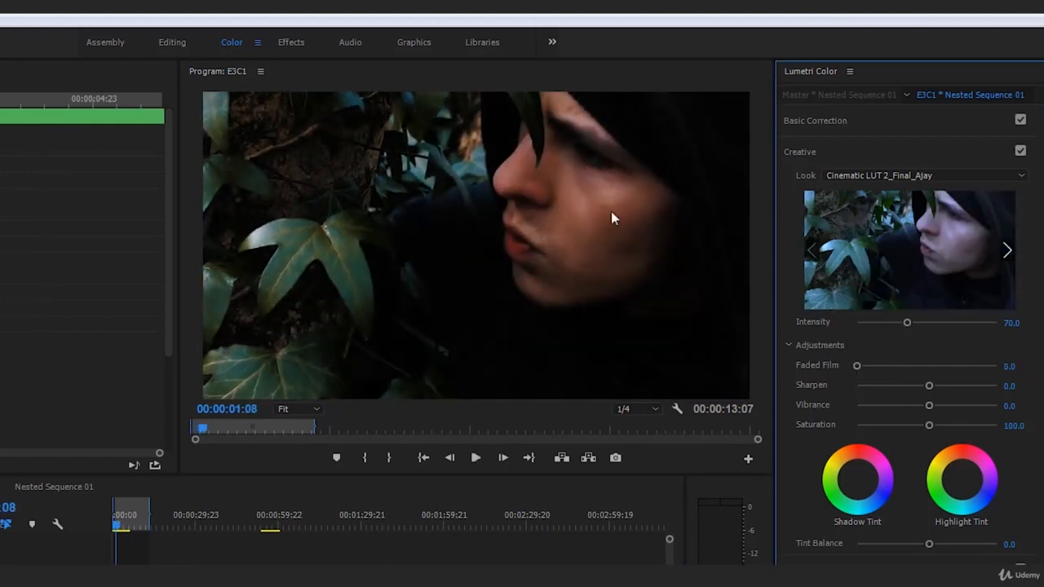
pyautogui.hotkey('ctrl', 'z')
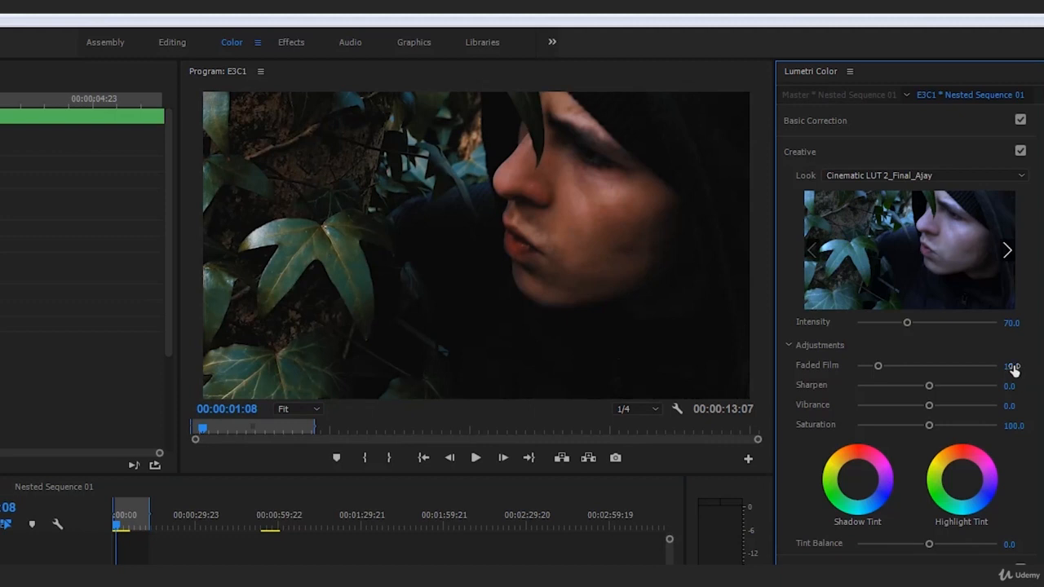
pyautogui.click(109, 530)
pyautogui.press('space')
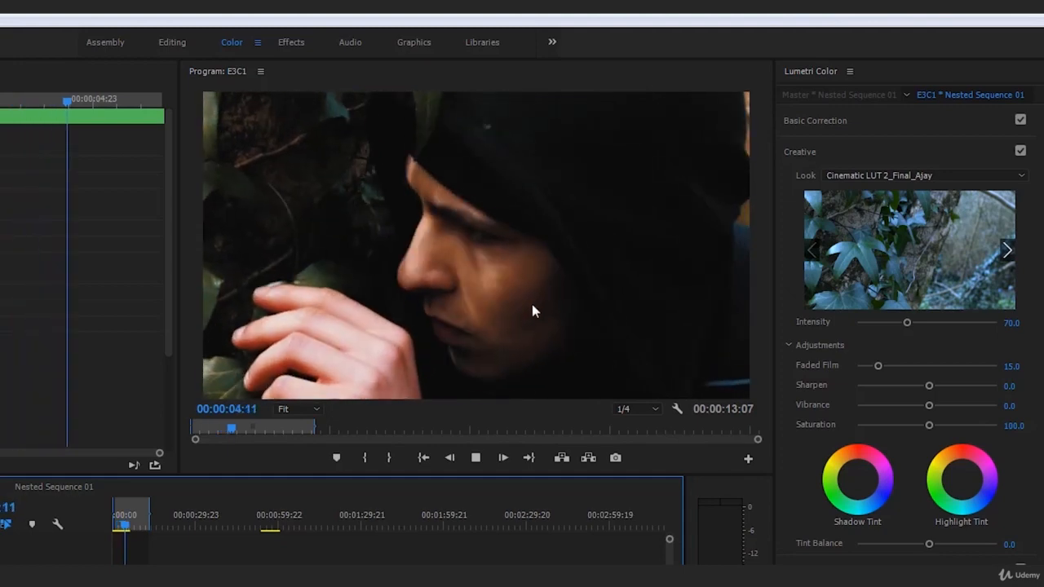
pyautogui.press('space')
# Replay the clip twice from the start to judge the faded film effect.
pyautogui.moveTo(126, 524); pyautogui.dragTo(70, 522)
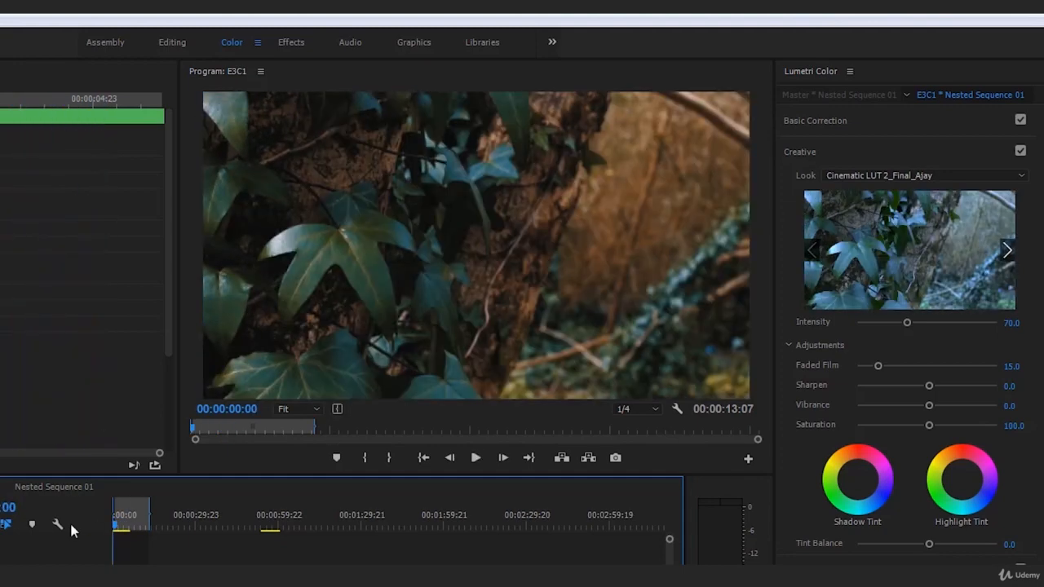
pyautogui.press('space')
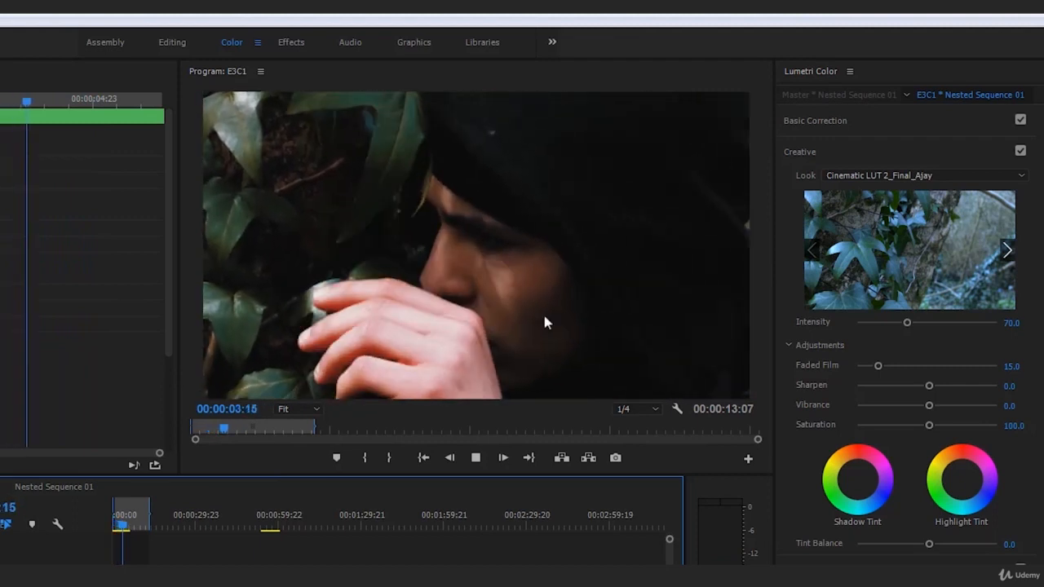
pyautogui.press('space')
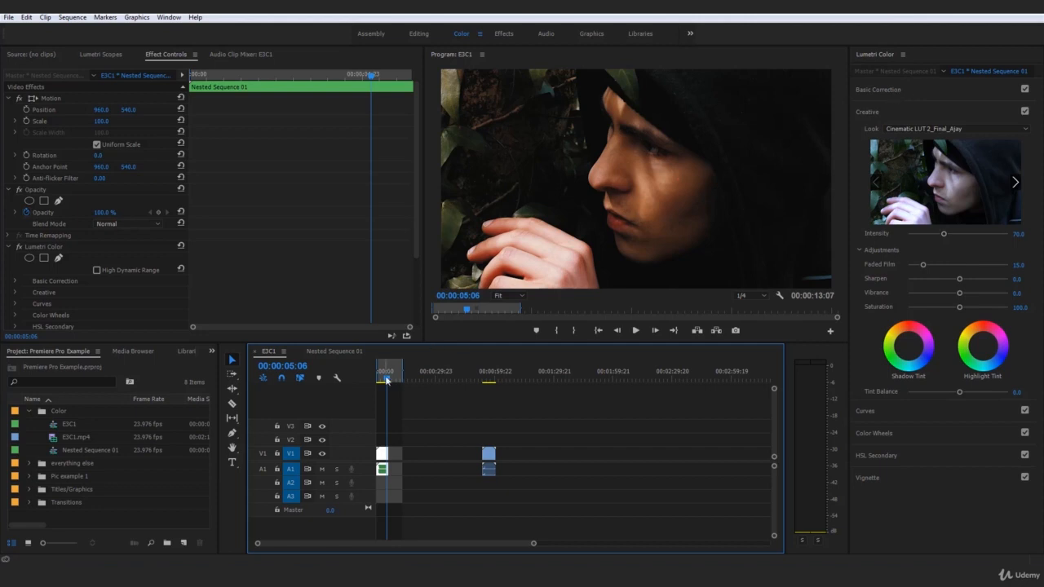
pyautogui.moveTo(387, 381); pyautogui.dragTo(370, 381)
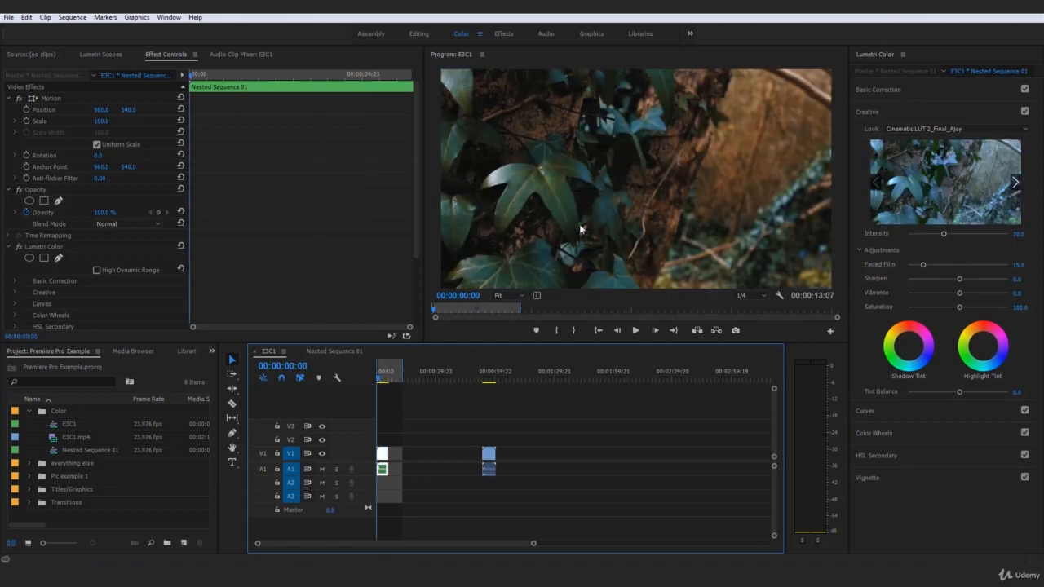
pyautogui.press('space')
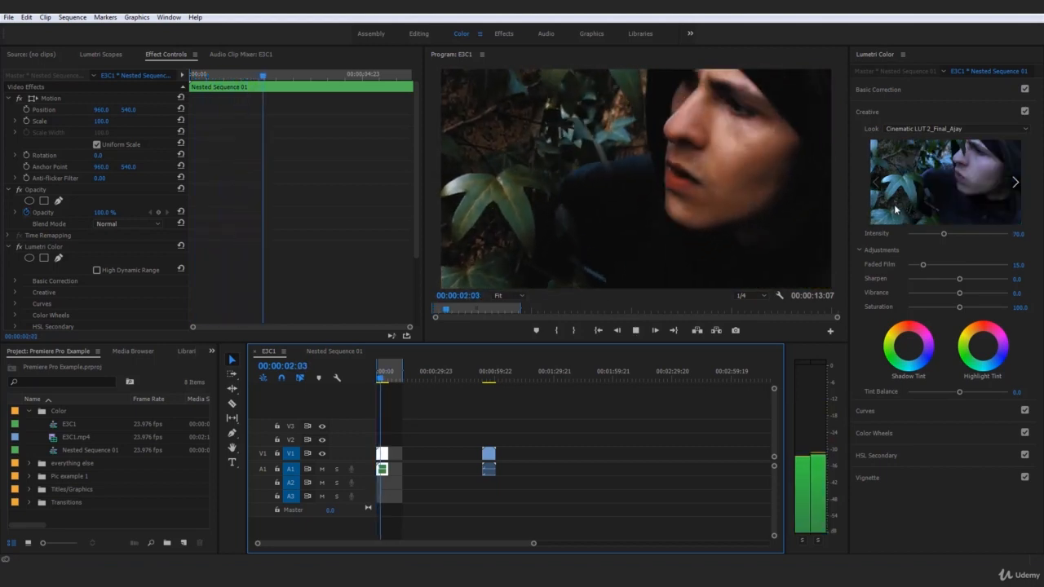
pyautogui.press('space')
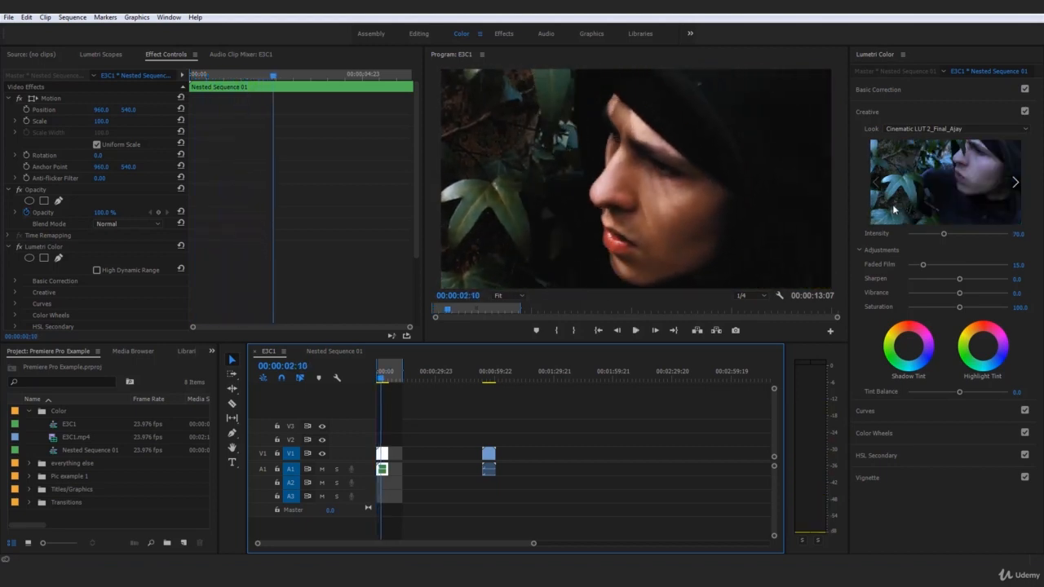
# Set the custom look's intensity to 100 and play the clip from the start.
pyautogui.click(1026, 234)
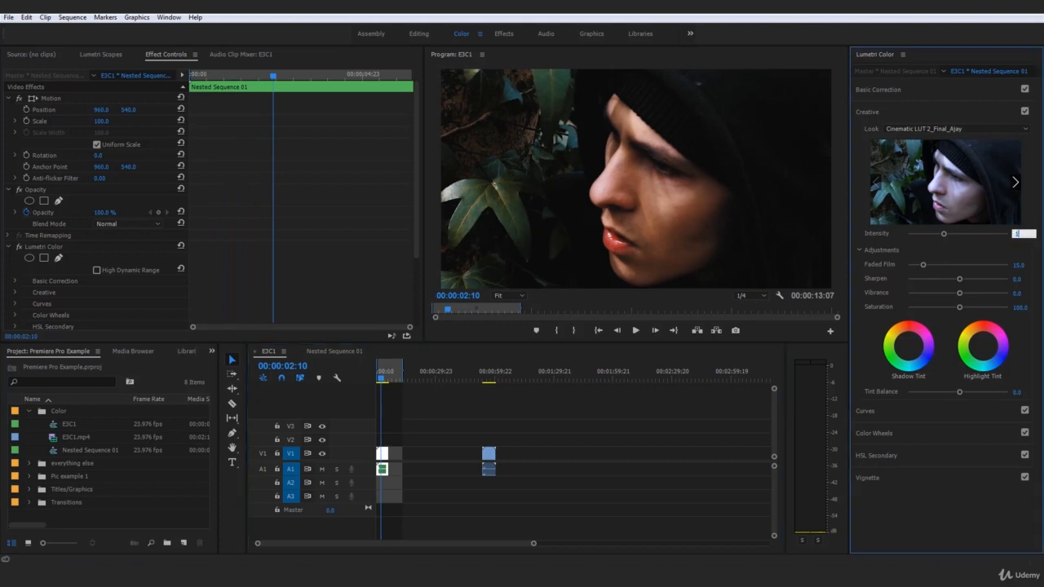
pyautogui.write('100')
pyautogui.press('Return')
pyautogui.moveTo(382, 377); pyautogui.dragTo(351, 385)
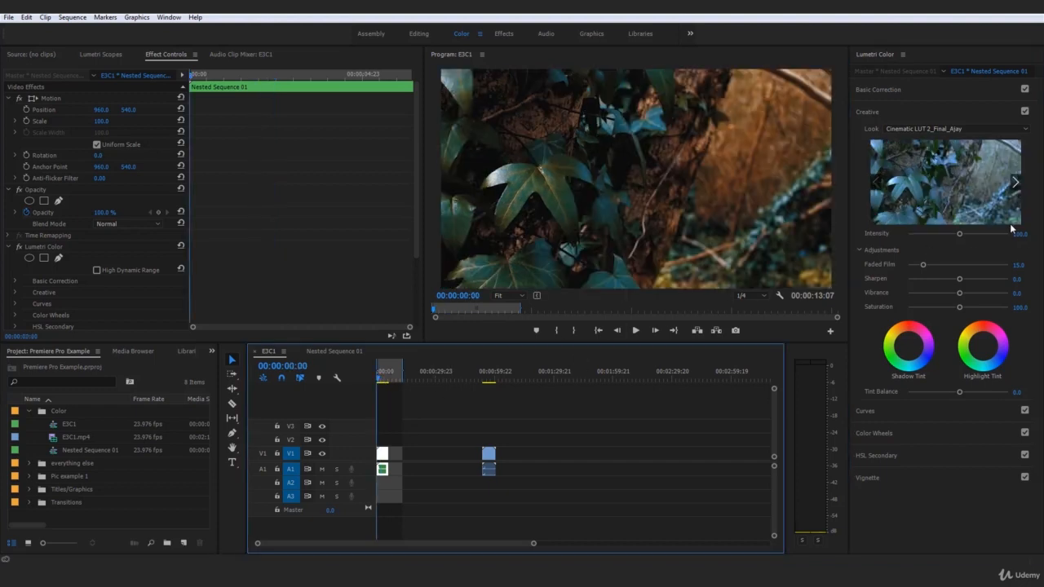
pyautogui.press('space')
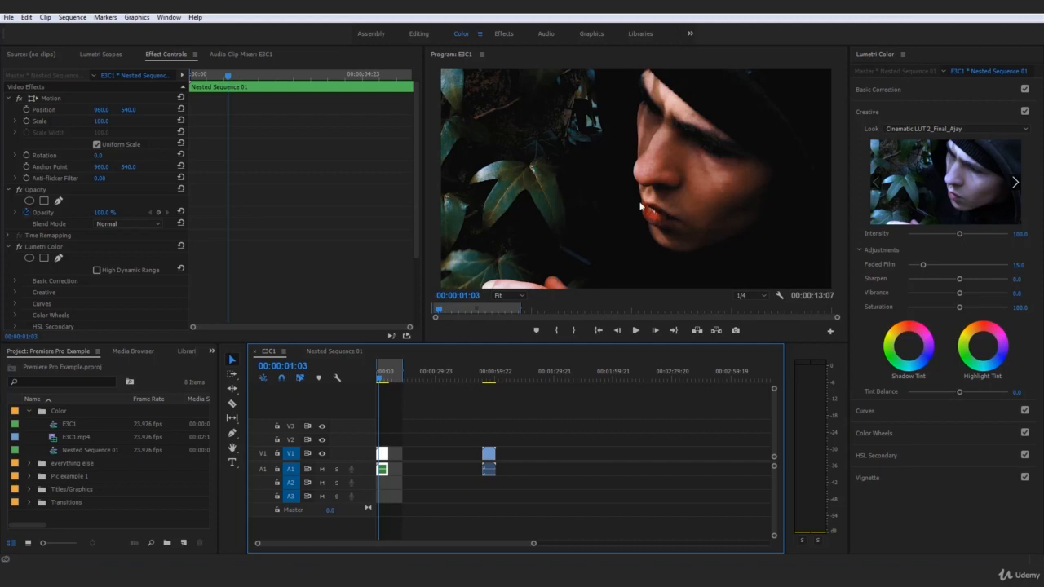
# Try a lower look intensity, reset it to 100, and replay the opening of the clip.
pyautogui.click(893, 92)
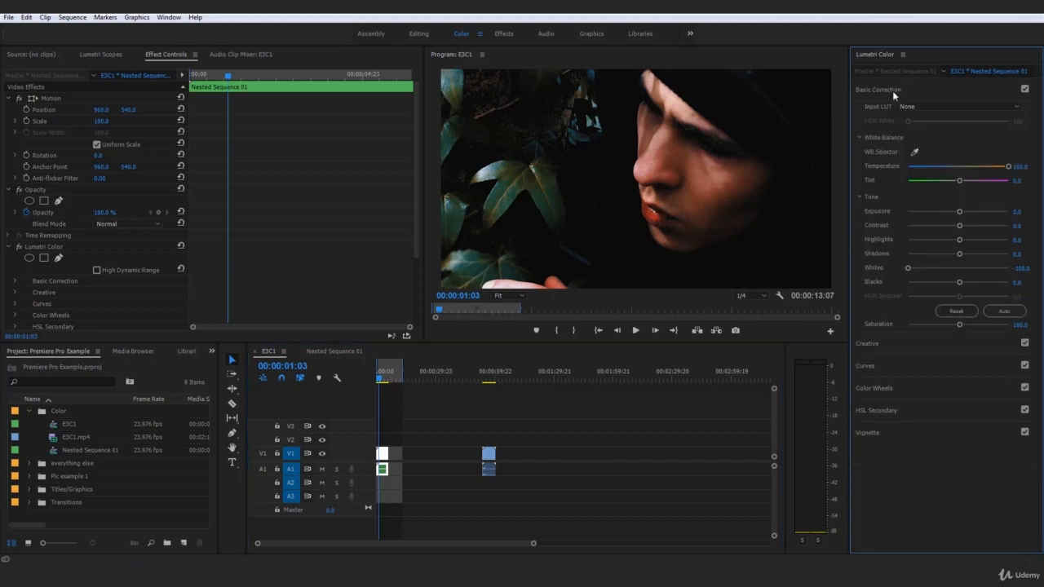
pyautogui.click(889, 346)
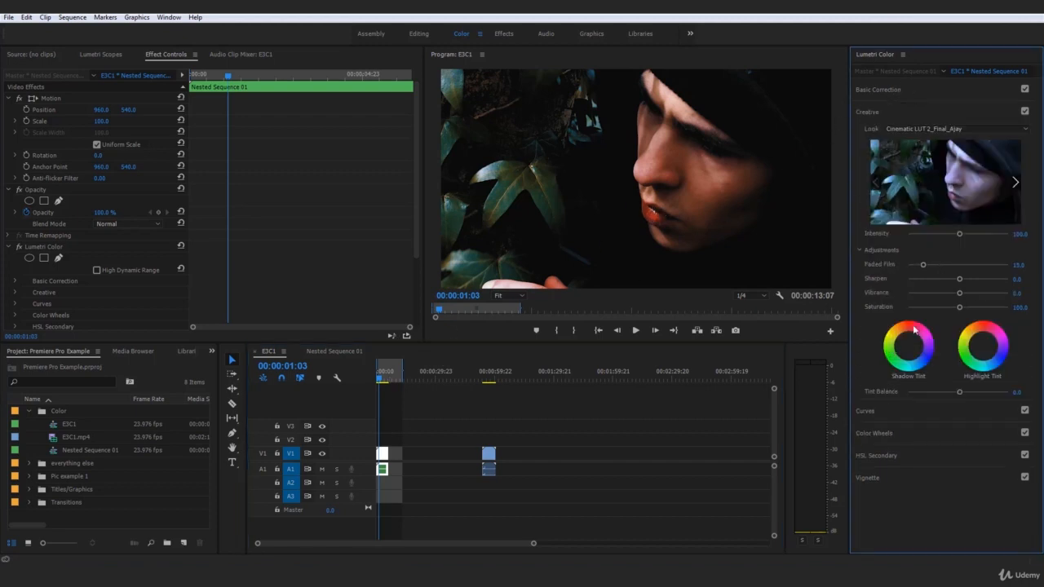
pyautogui.moveTo(961, 235); pyautogui.dragTo(923, 245)
pyautogui.doubleClick(942, 235)
pyautogui.click(378, 377)
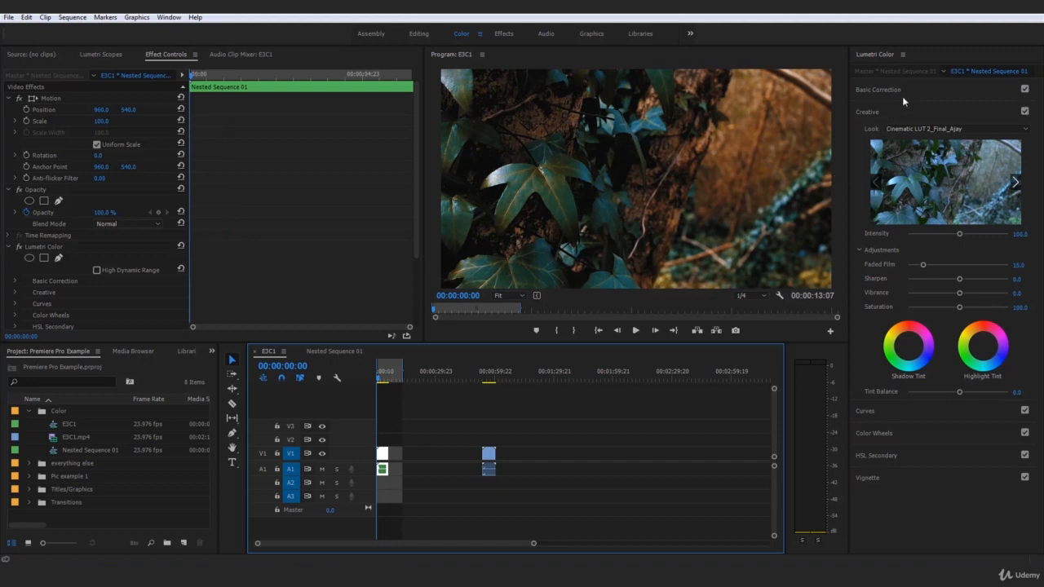
pyautogui.press('space')
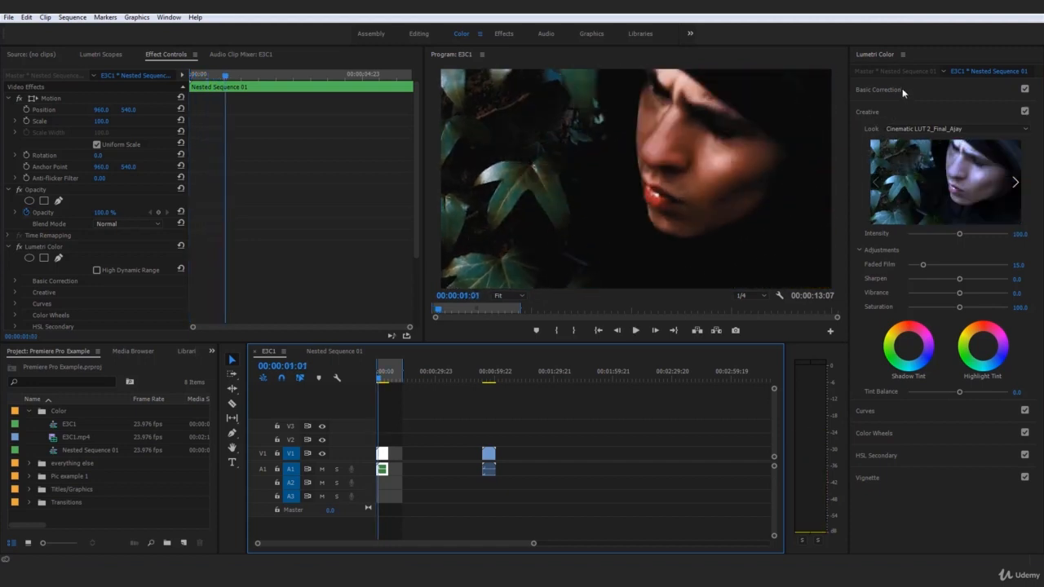
# Try shifting the white balance tint towards green in Basic Correction and reset it to 0.
pyautogui.click(903, 89)
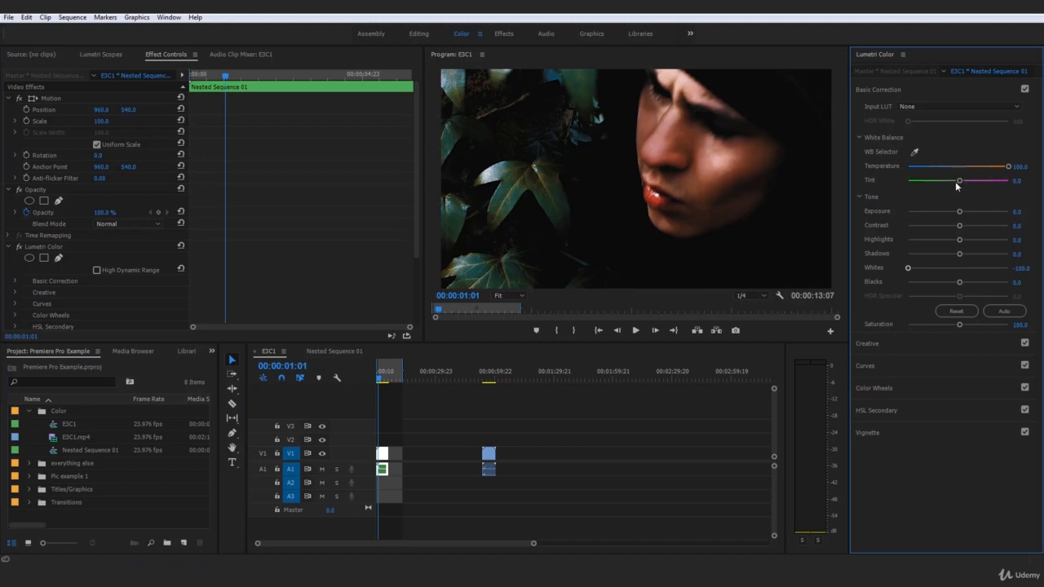
pyautogui.moveTo(960, 182); pyautogui.dragTo(947, 185)
pyautogui.press('space')
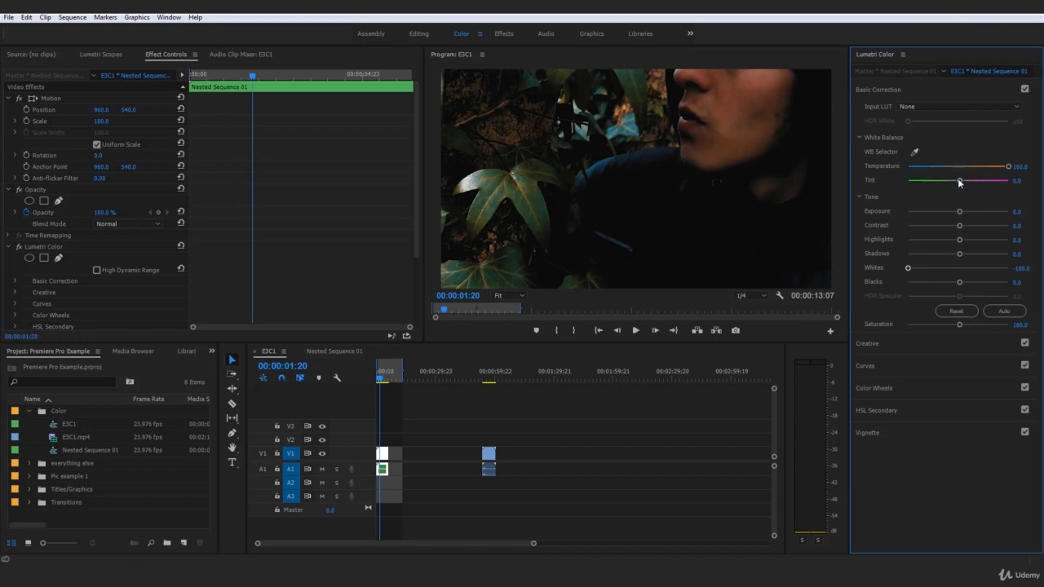
pyautogui.moveTo(958, 183); pyautogui.dragTo(928, 186)
pyautogui.doubleClick(928, 181)
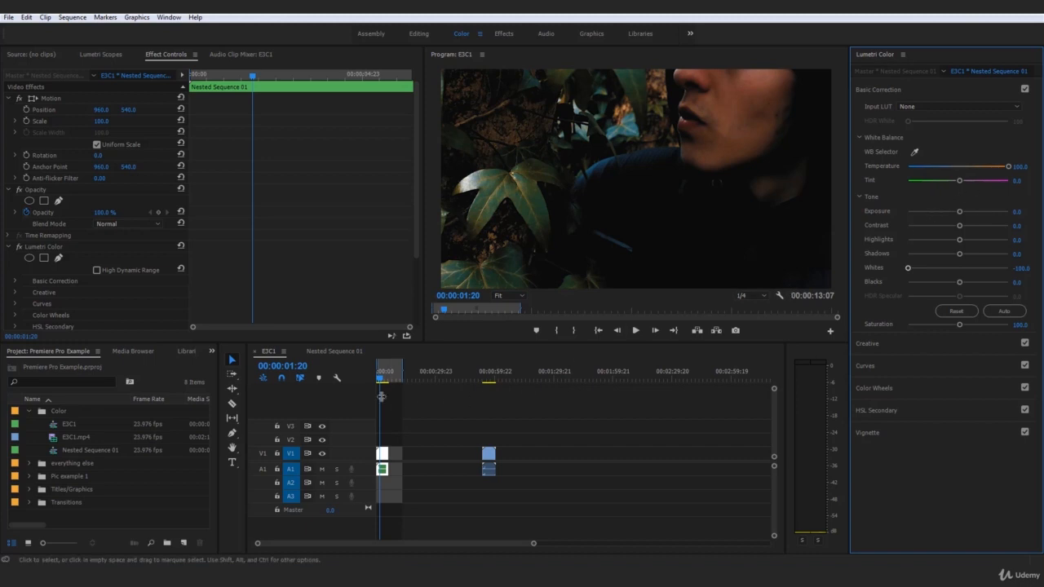
# Play the clip from the start to about 00:00:05:04 to review the full-intensity grade.
pyautogui.moveTo(380, 377); pyautogui.dragTo(376, 376)
pyautogui.press('space')
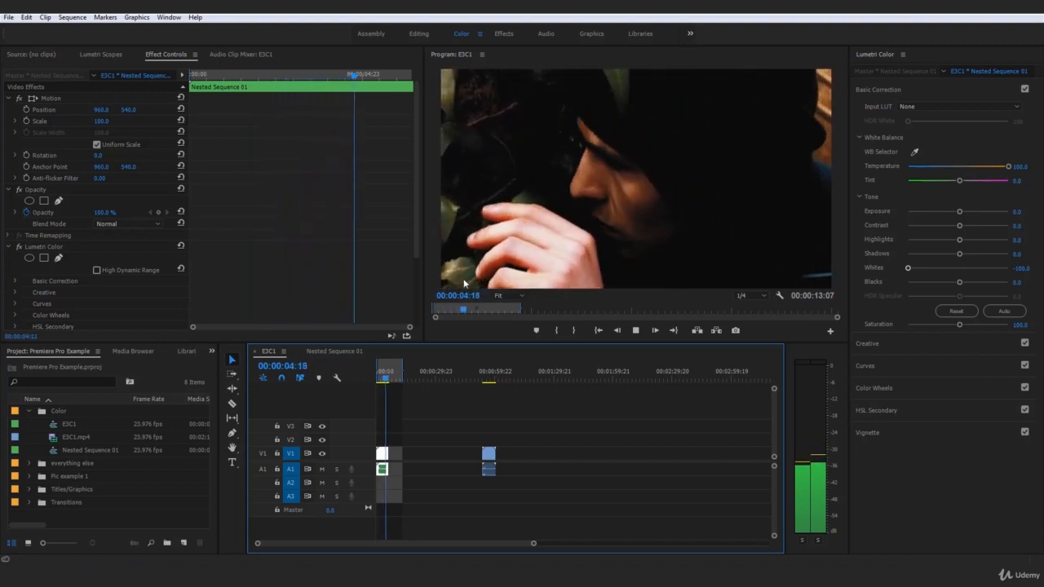
pyautogui.press('space')
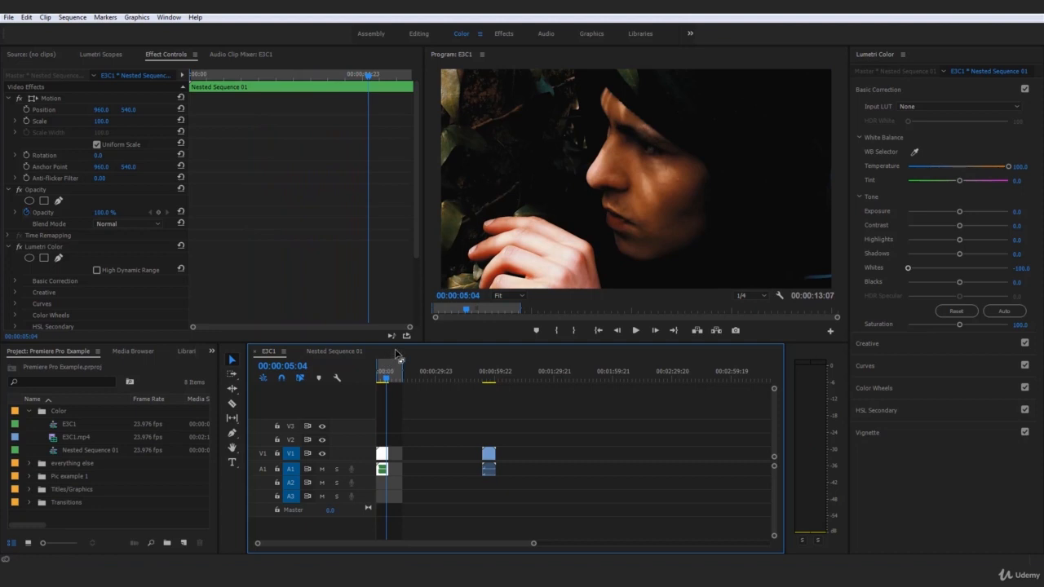
# Review the Creative settings, return the playhead to the sequence start, and examine the RGB curves.
pyautogui.click(890, 88)
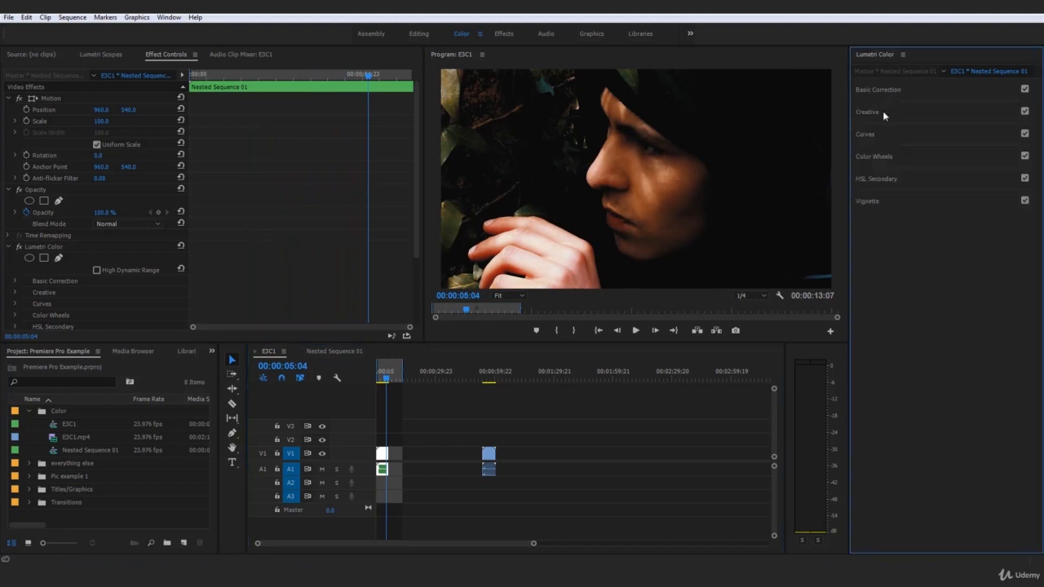
pyautogui.click(883, 111)
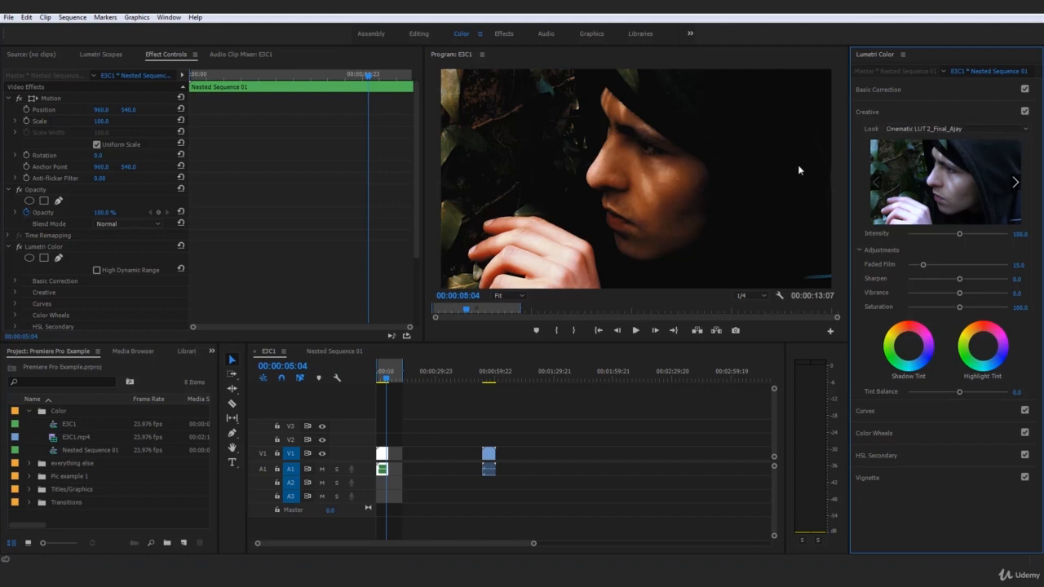
pyautogui.moveTo(385, 375); pyautogui.dragTo(369, 382)
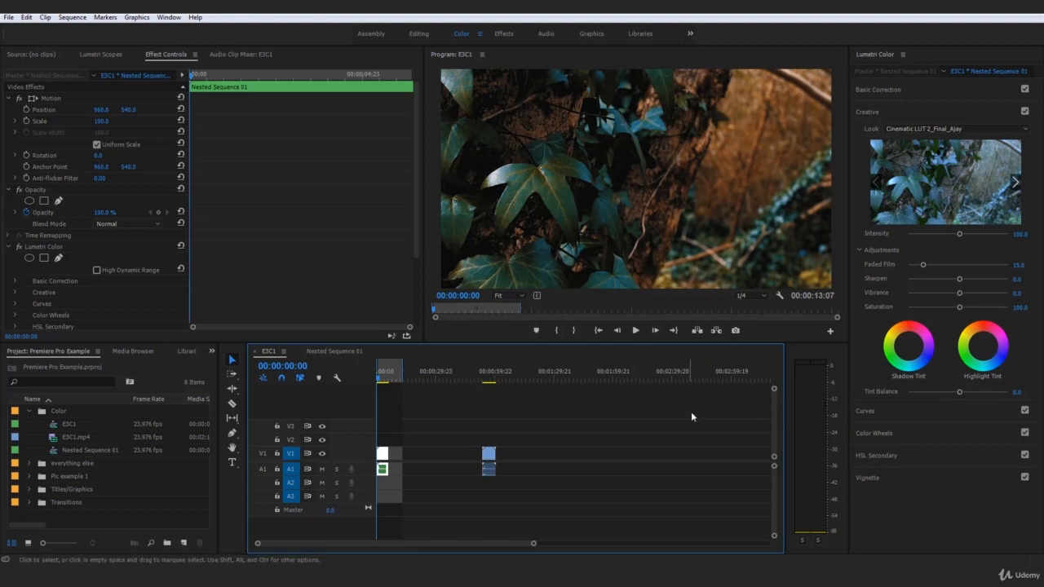
pyautogui.click(866, 411)
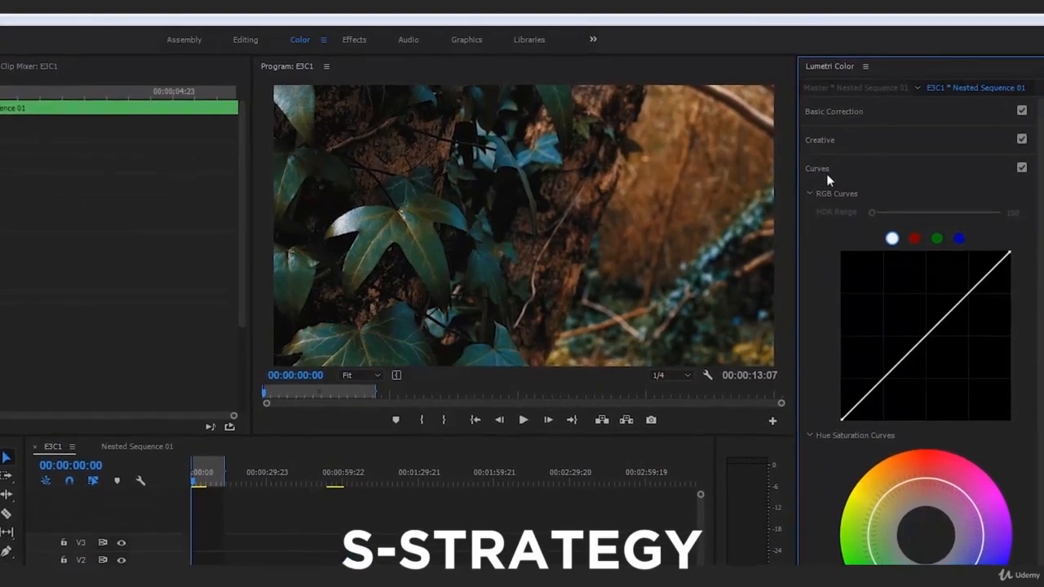
pyautogui.click(819, 175)
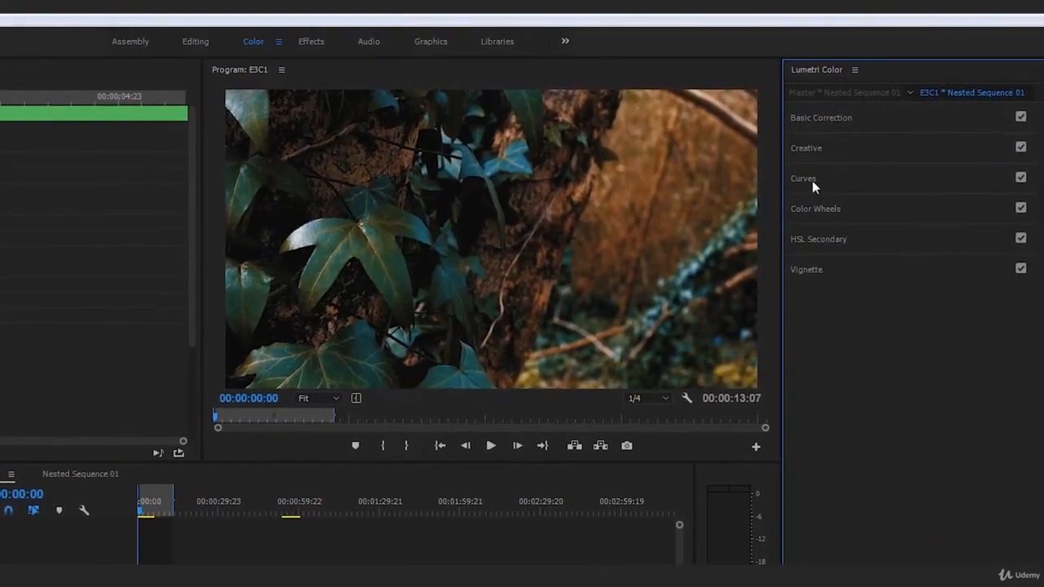